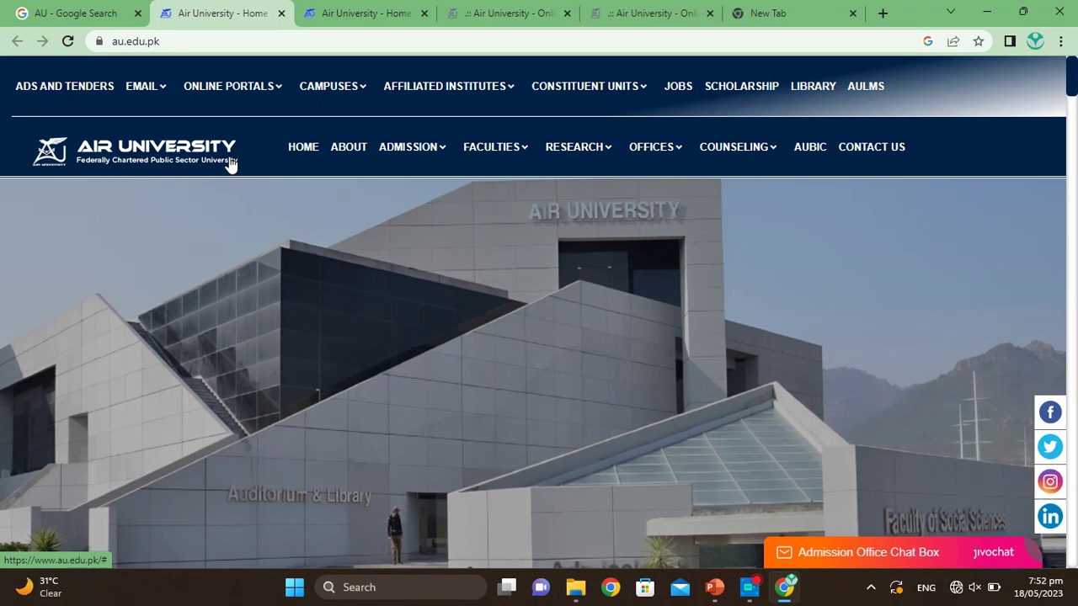
# Step: Open the How to apply page from the Air University website's admission section and view the campus choices
pyautogui.hotkey('ctrl', 'shift', 'Tab')
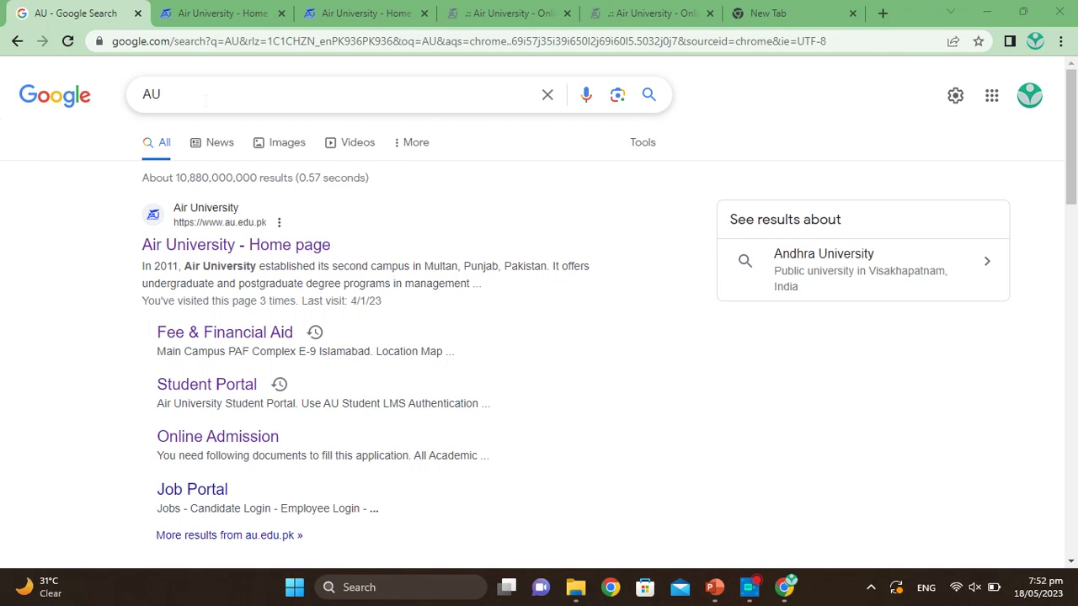
pyautogui.press('super+a')
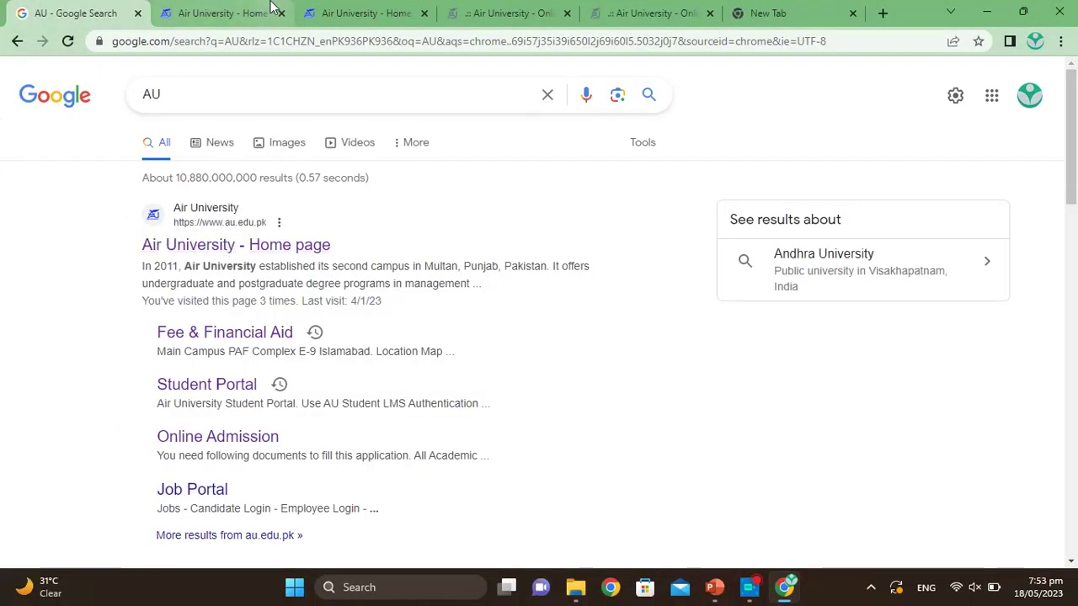
pyautogui.click(248, 13)
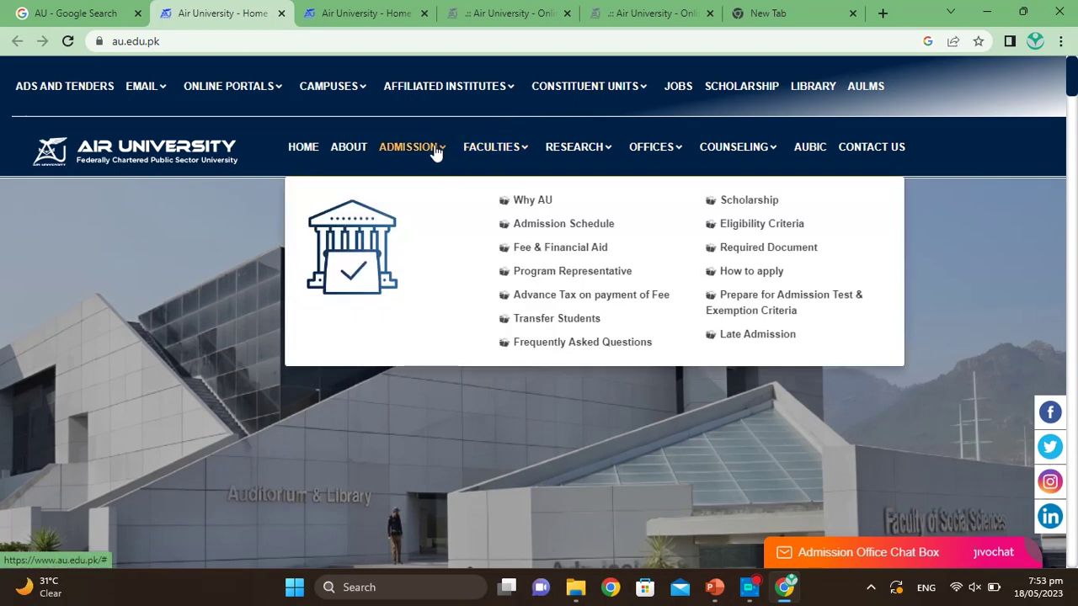
pyautogui.moveTo(414, 145)
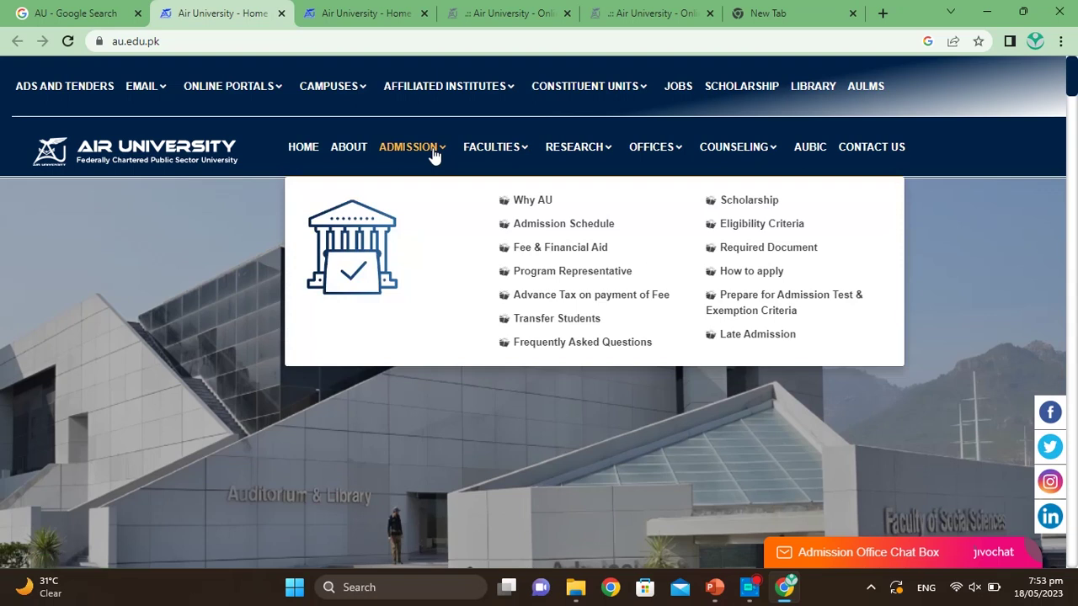
pyautogui.moveTo(444, 156)
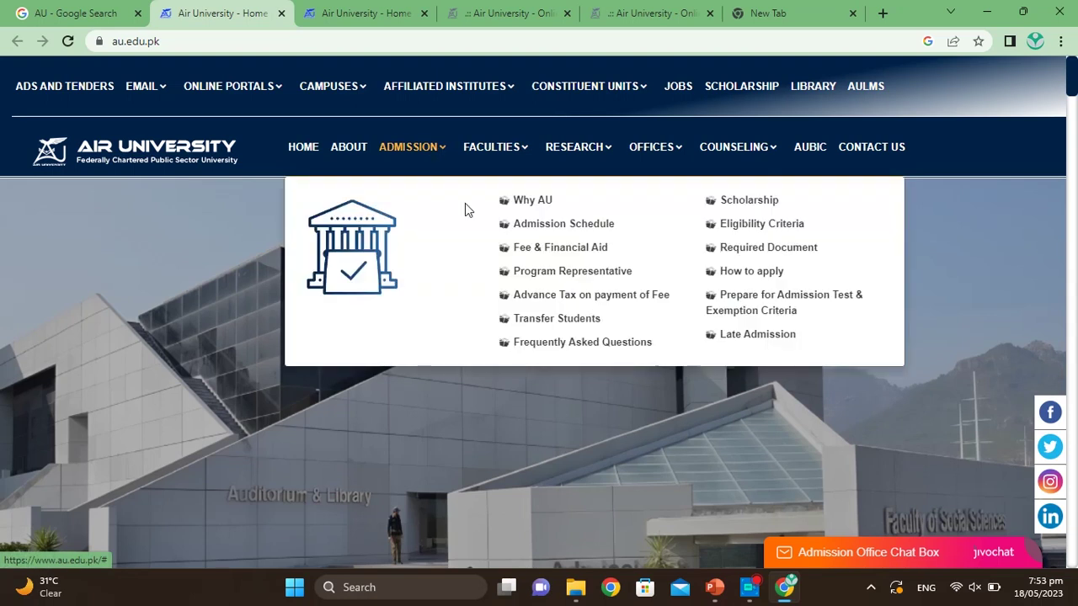
pyautogui.click(731, 280)
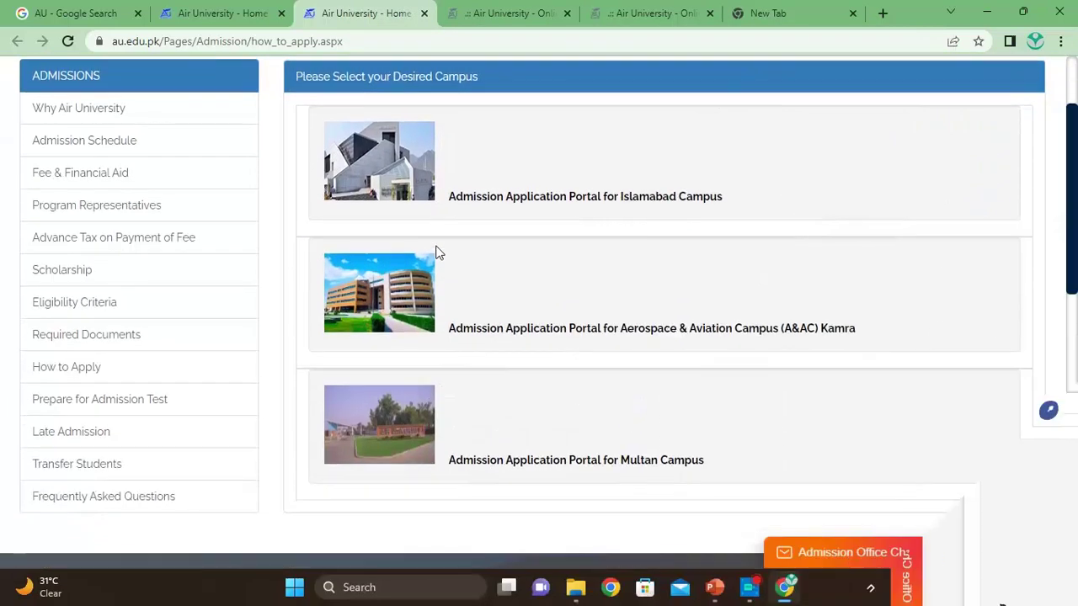
pyautogui.scroll(-1, 437, 251)
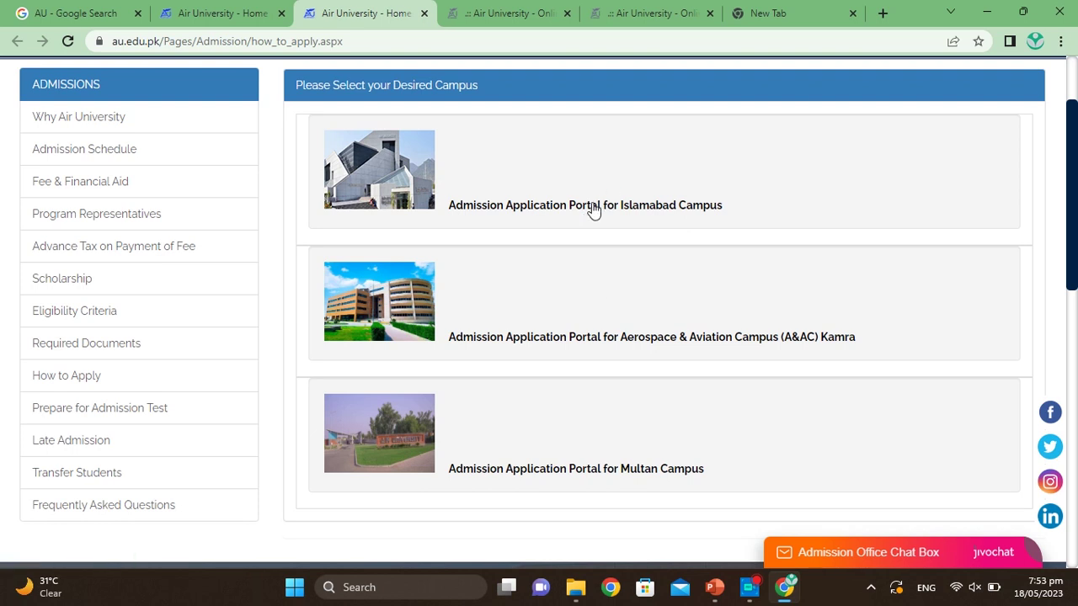
# Step: Open the admission application portals for the Kamra and Multan campuses in new browser tabs
pyautogui.rightClick(610, 345)
pyautogui.click(628, 355)
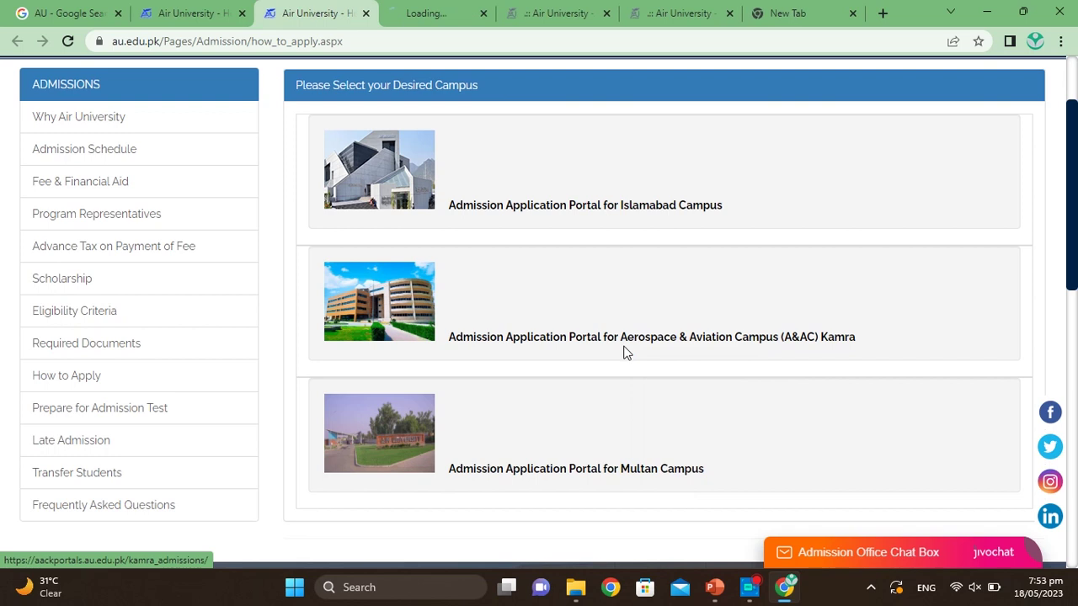
pyautogui.rightClick(595, 478)
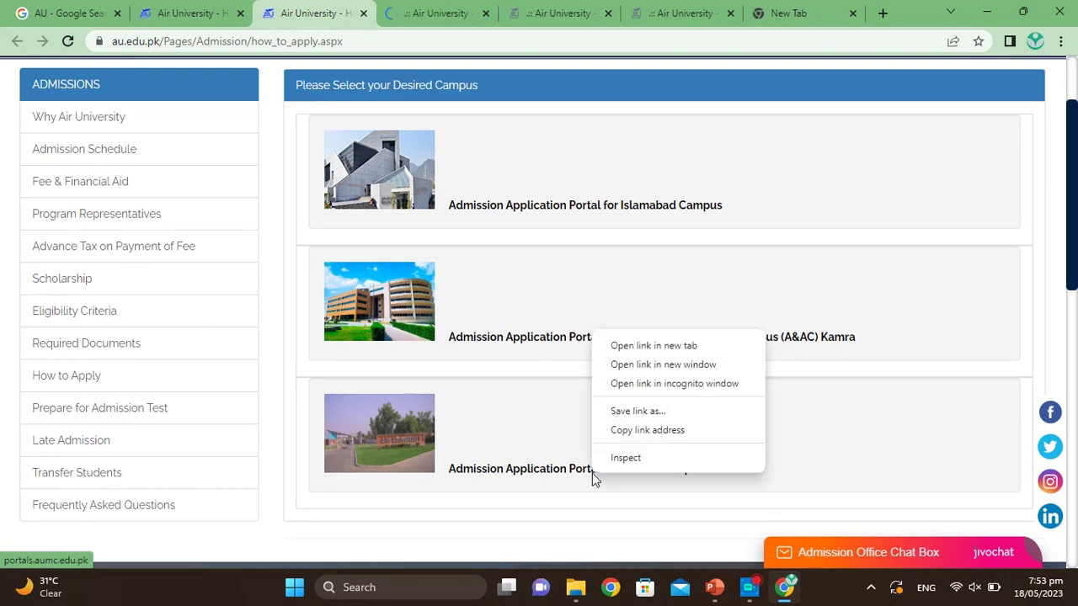
pyautogui.click(637, 364)
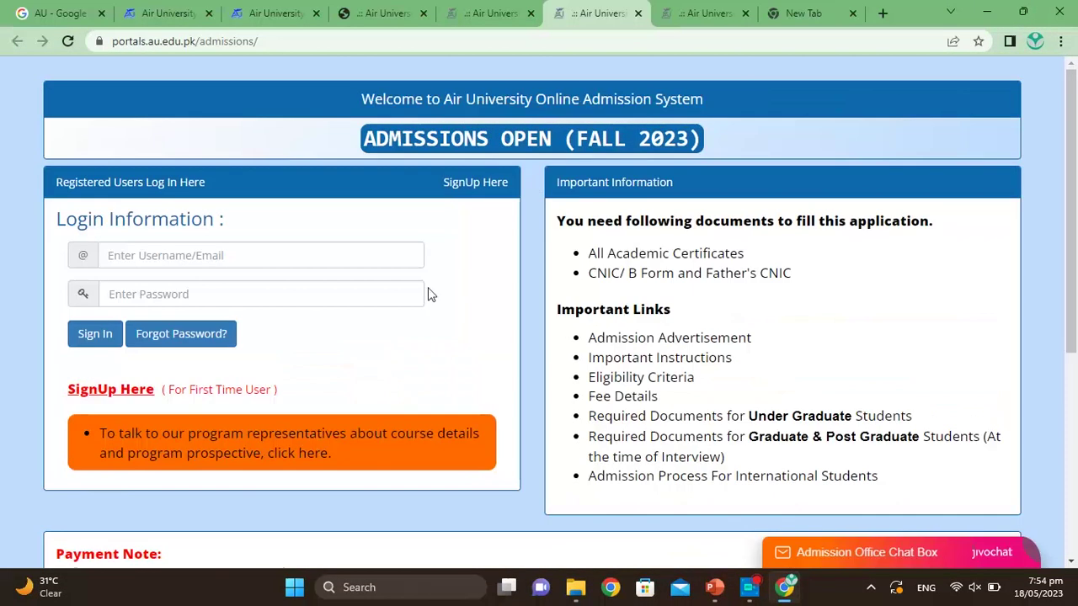
# Step: Review the Multan campus admission portal and the Kamra campus admission portal
pyautogui.click(491, 10)
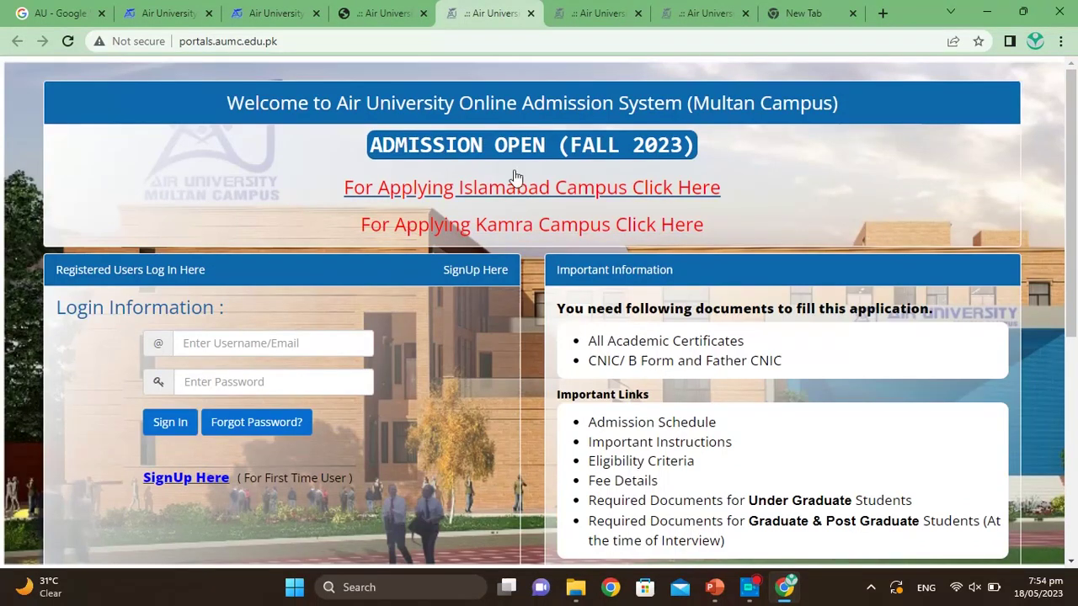
pyautogui.scroll(-1, 439, 352)
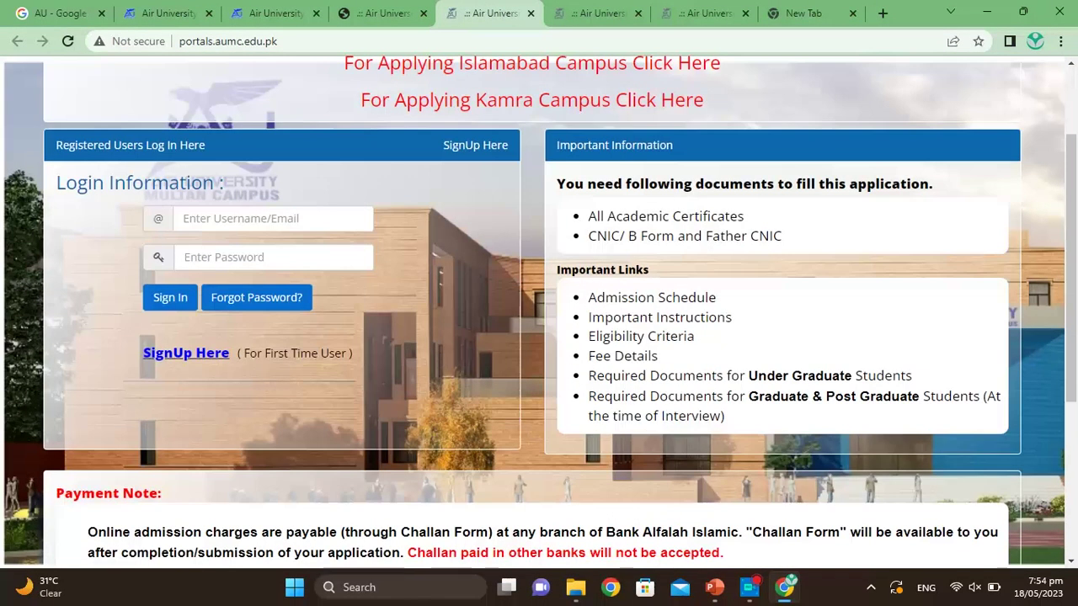
pyautogui.click(371, 9)
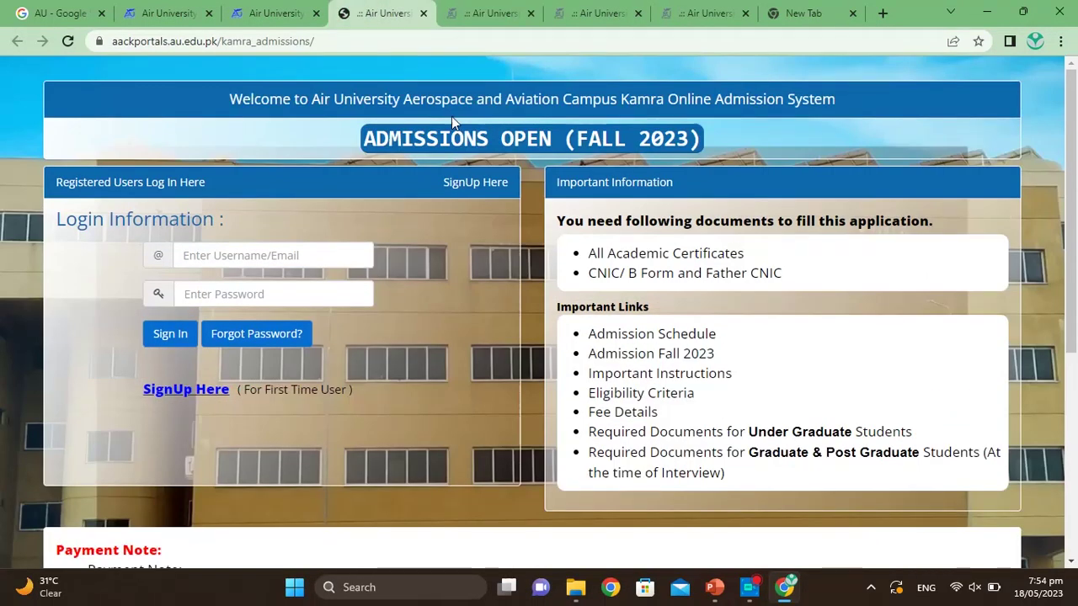
# Step: Go to the Islamabad campus admission portal and open its sign-up form for first-time users
pyautogui.click(567, 8)
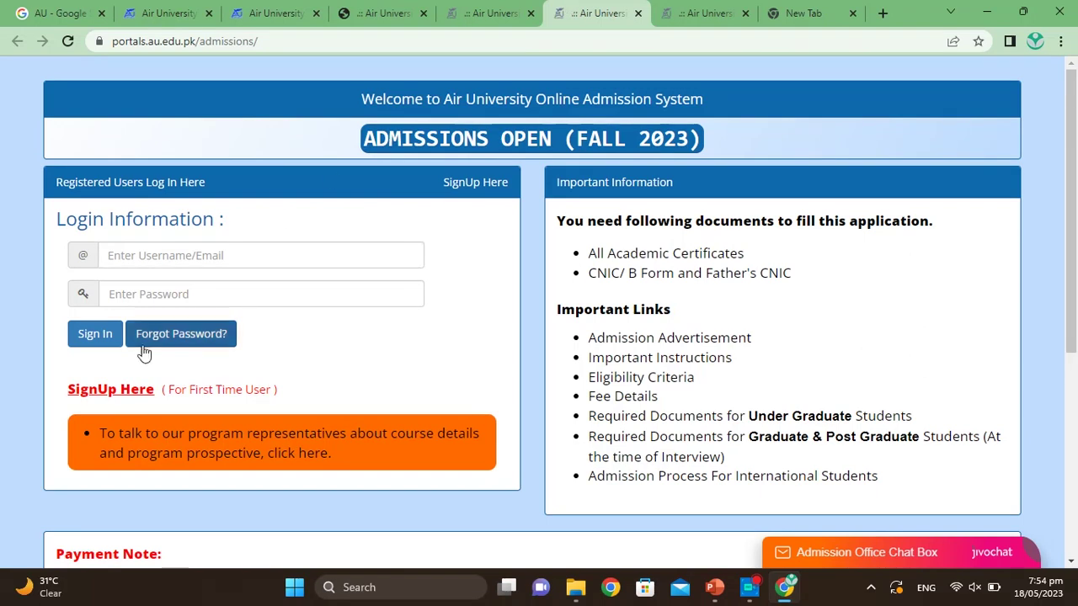
pyautogui.click(109, 392)
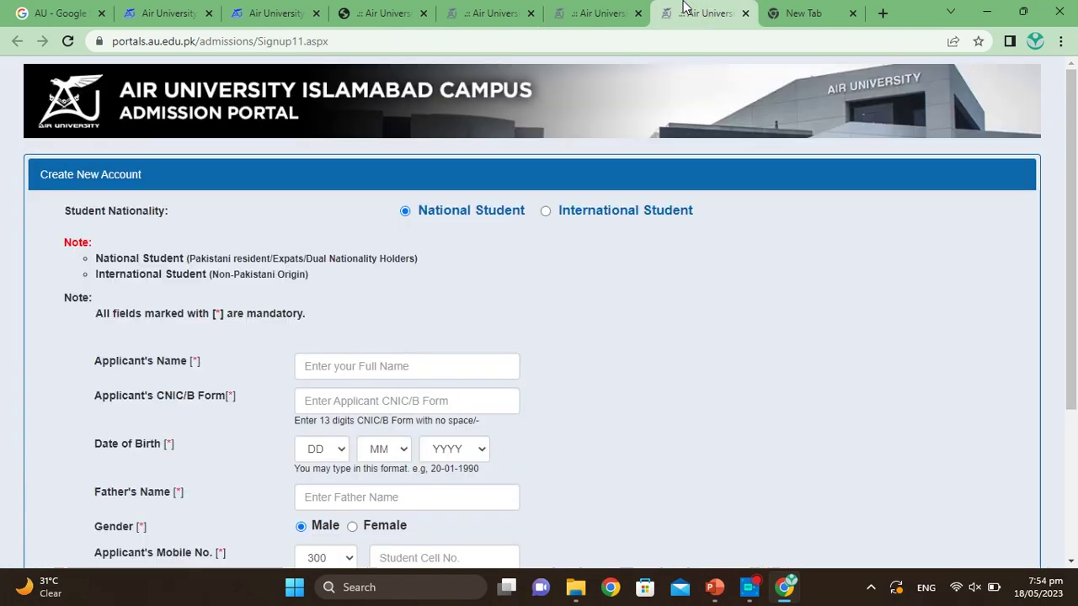
pyautogui.scroll(-2, 460, 247)
pyautogui.scroll(1, 460, 247)
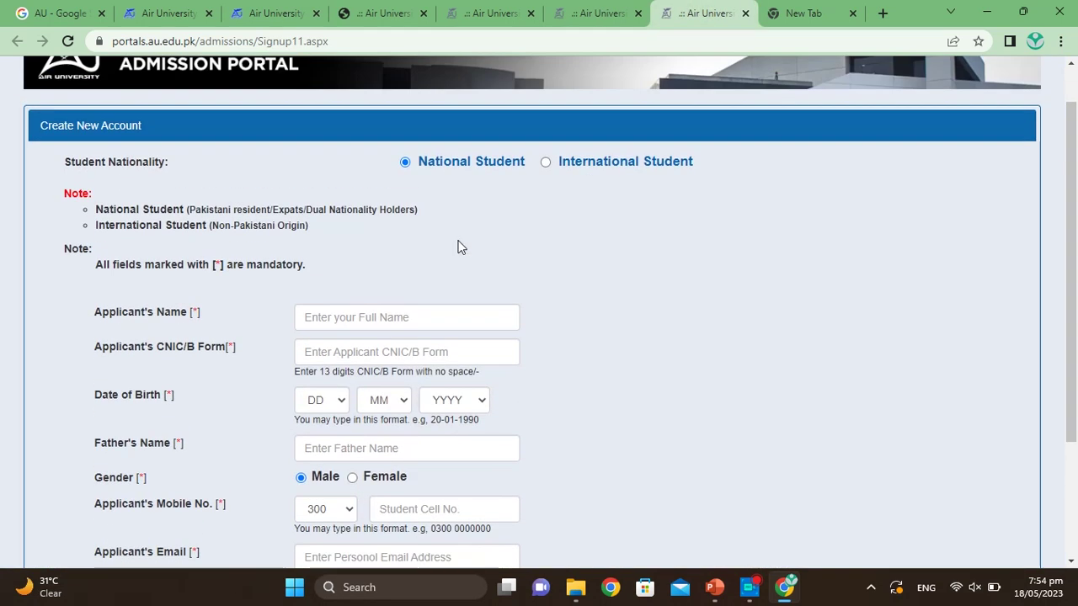
# Step: Preview the sign-up form for an International Student and set the student nationality back to National Student
pyautogui.click(548, 162)
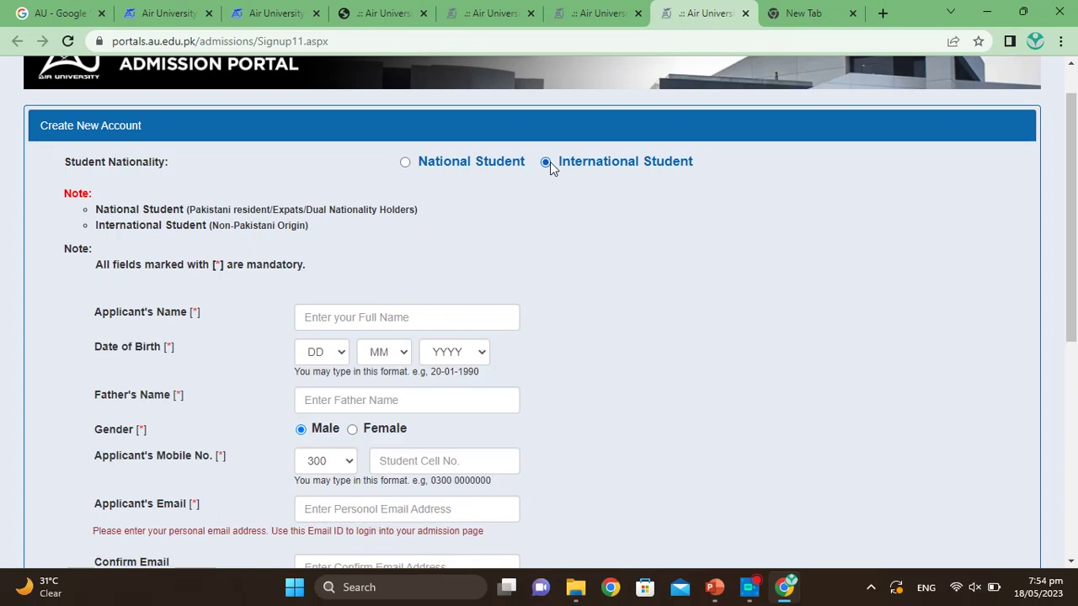
pyautogui.scroll(-2, 562, 243)
pyautogui.scroll(2, 561, 244)
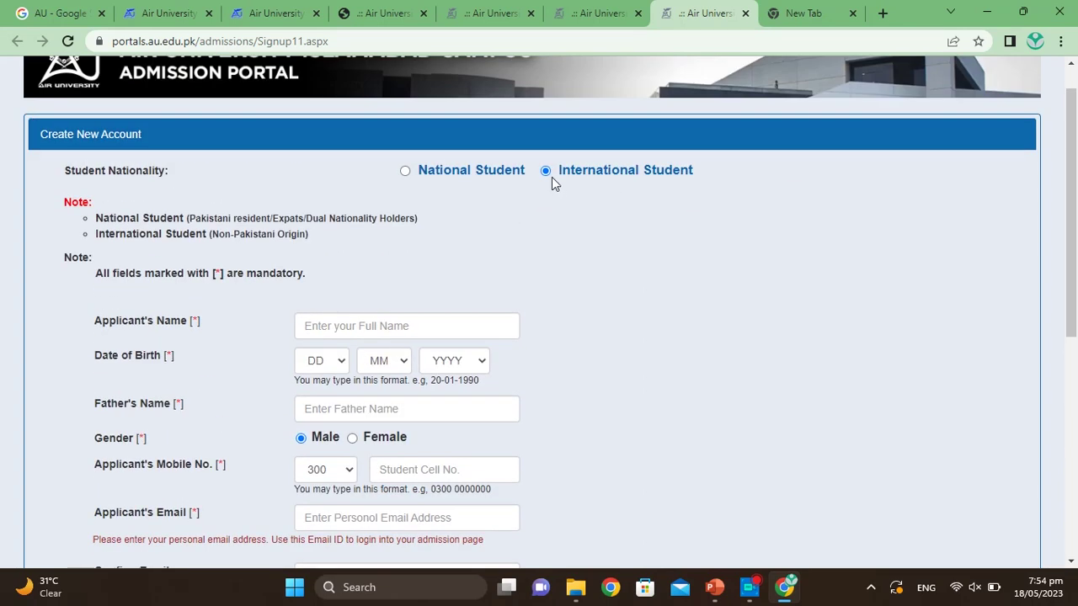
pyautogui.click(434, 174)
pyautogui.scroll(-2, 413, 243)
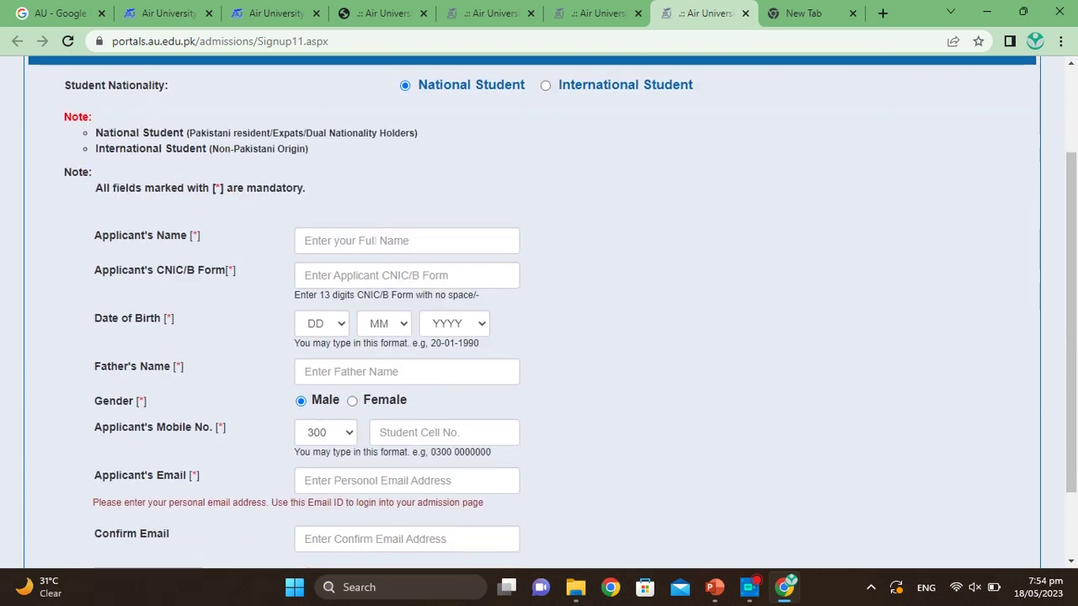
# Step: Examine the sign-up form's name, CNIC/B Form, date of birth, gender, mobile number and new password fields
pyautogui.click(360, 241)
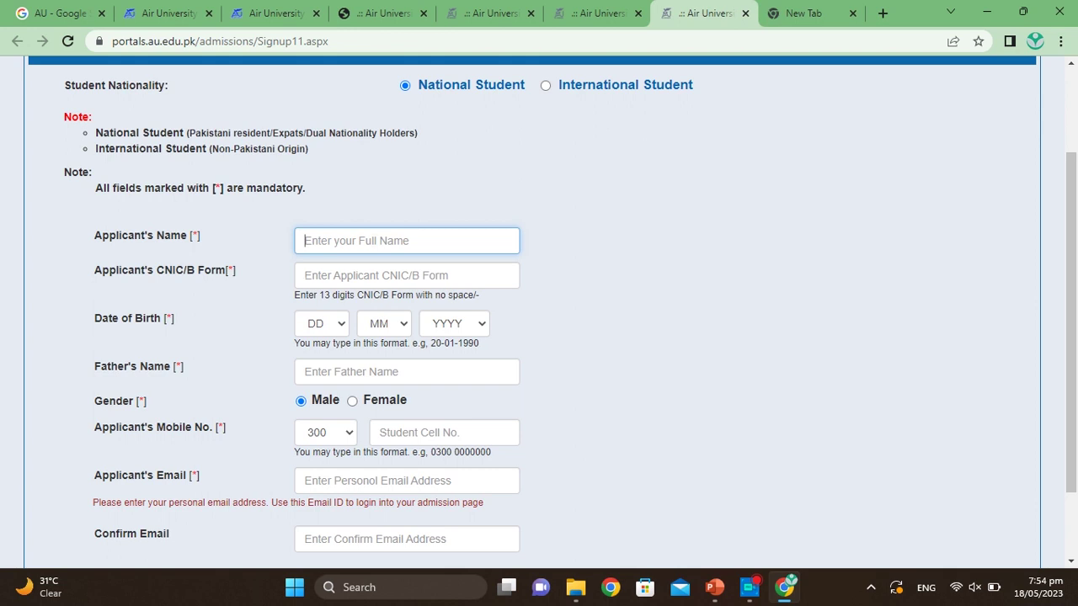
pyautogui.click(305, 275)
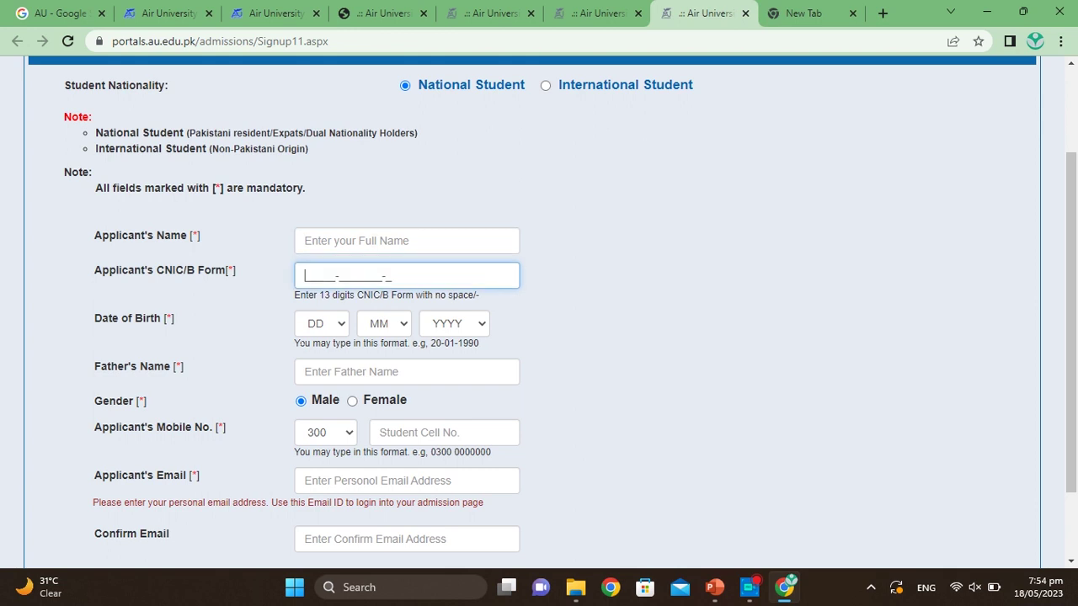
pyautogui.click(338, 328)
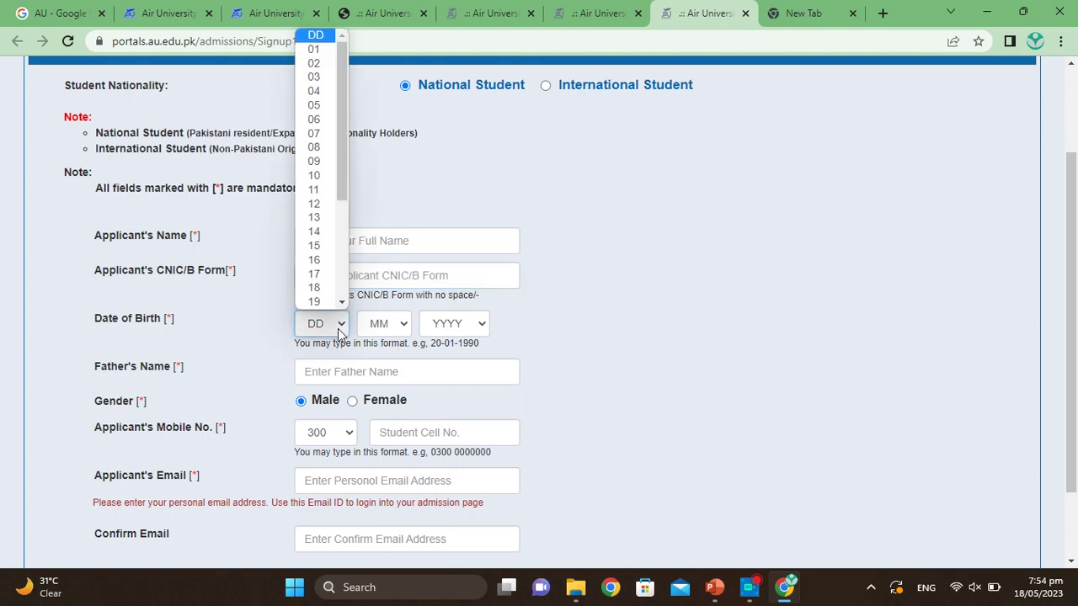
pyautogui.click(600, 331)
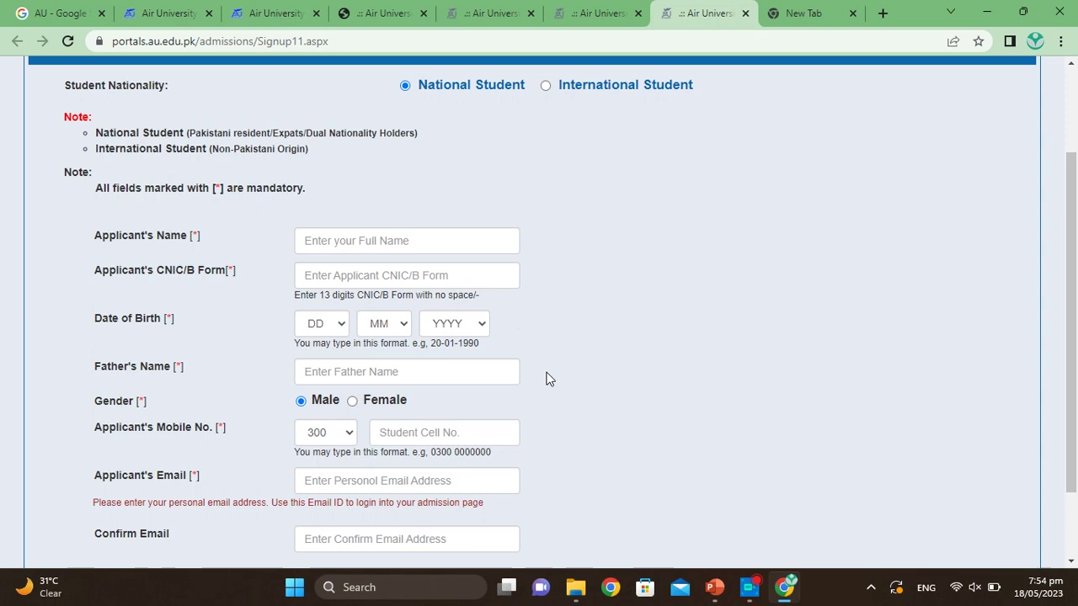
pyautogui.scroll(-2, 548, 378)
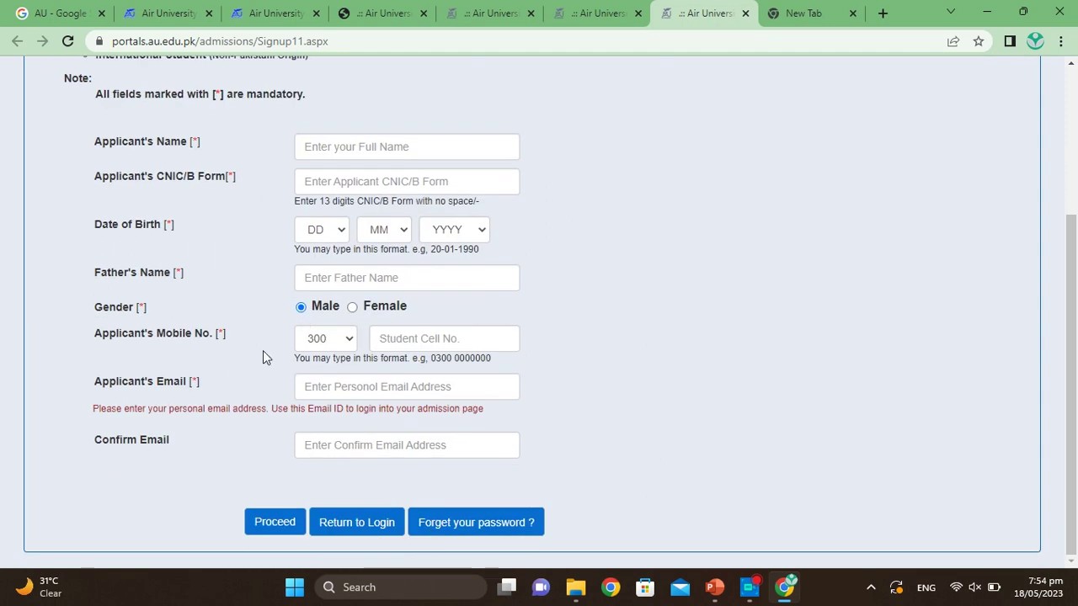
pyautogui.click(353, 308)
pyautogui.click(305, 309)
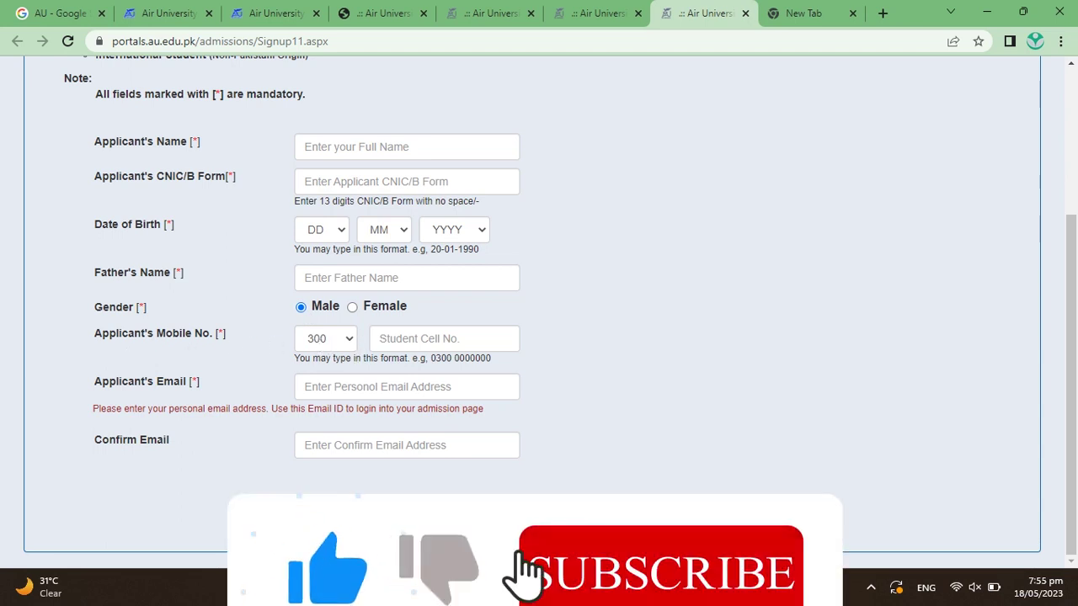
pyautogui.click(350, 343)
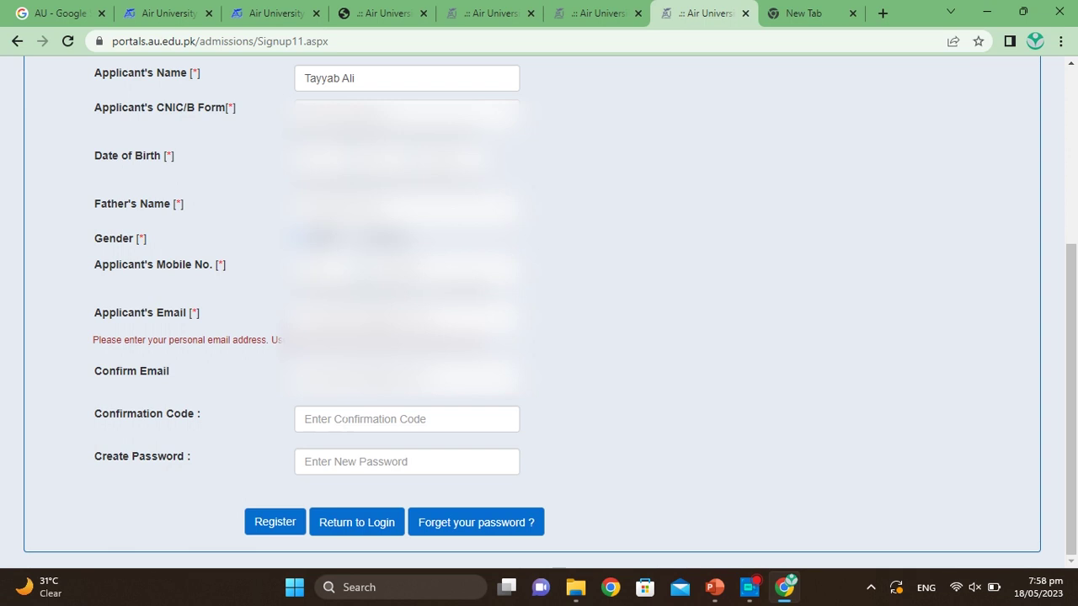
pyautogui.click(407, 461)
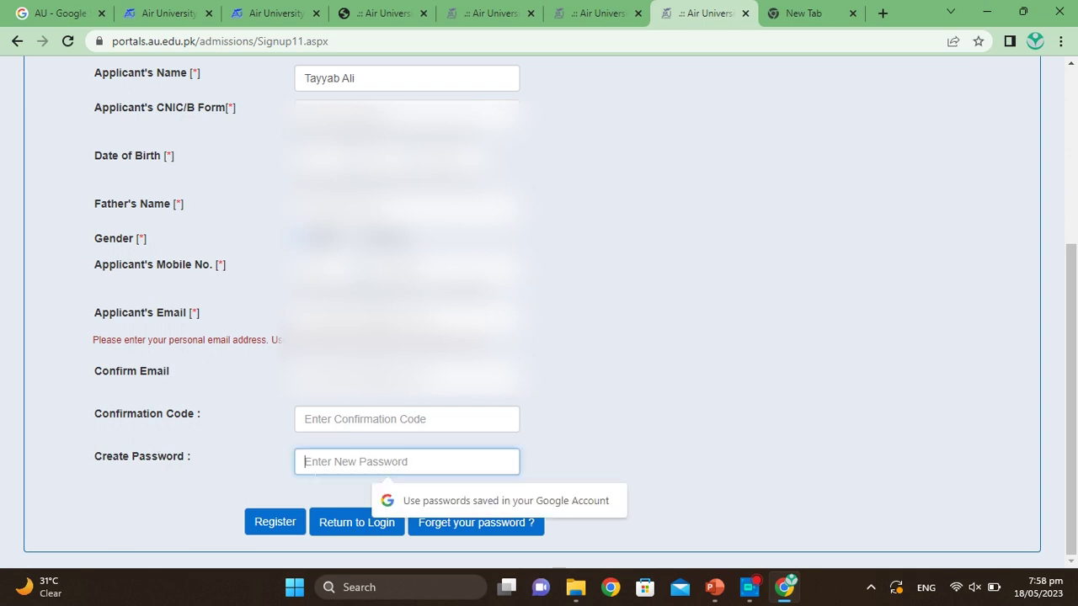
pyautogui.click(243, 470)
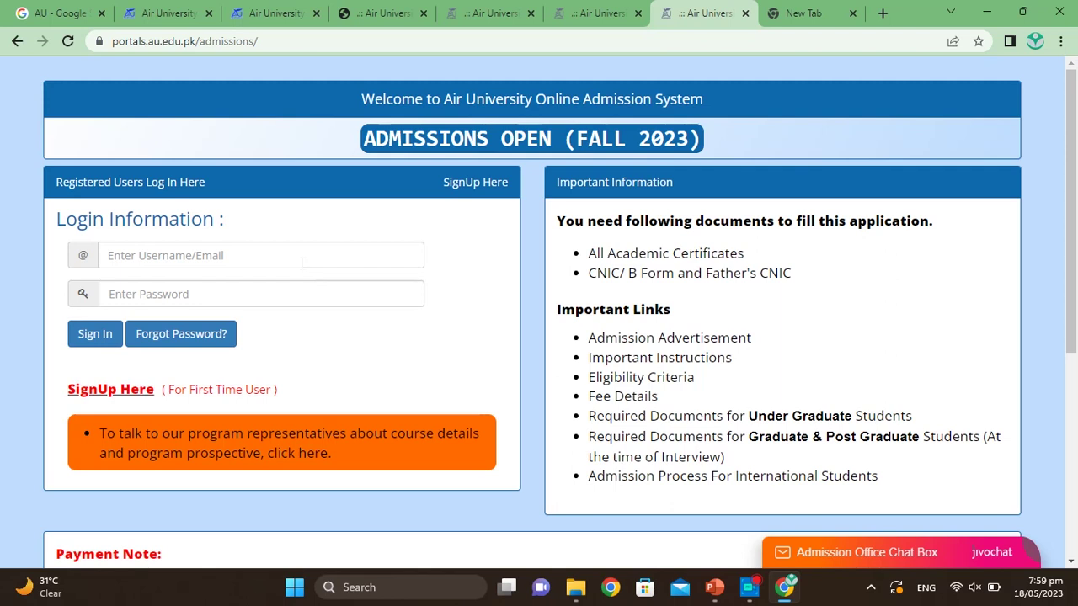
# Step: Sign in to the Islamabad campus admission portal with the applicant's username or email and the account password
pyautogui.click(287, 262)
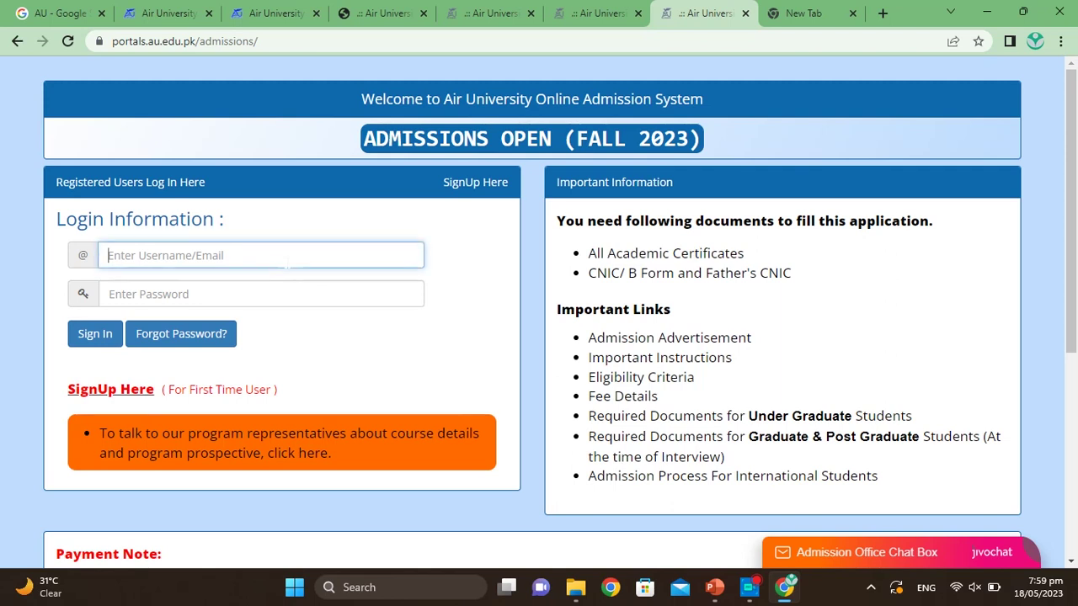
pyautogui.click(261, 294)
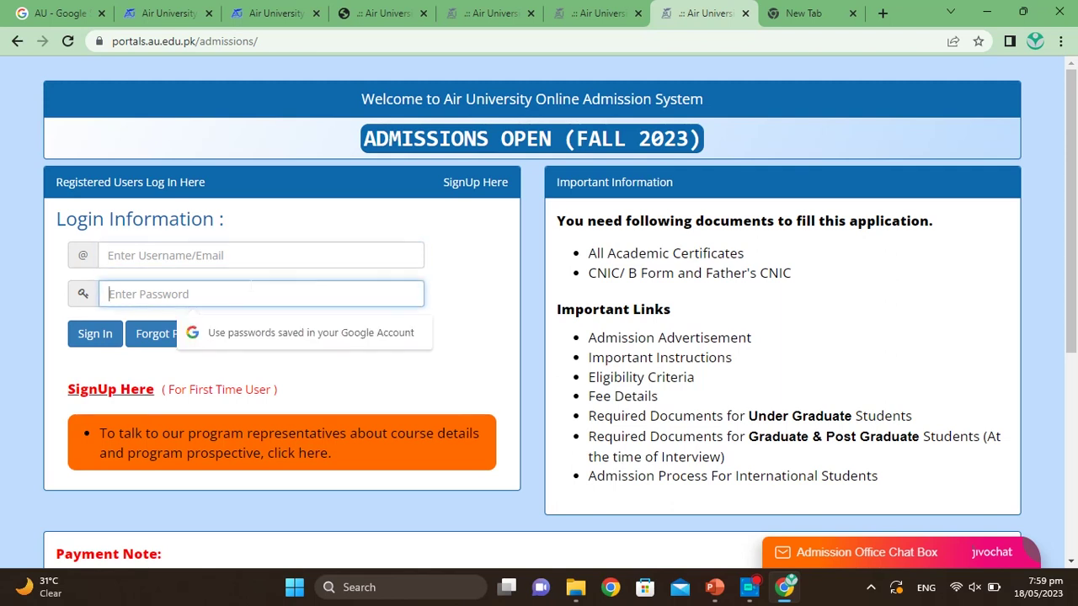
pyautogui.click(94, 335)
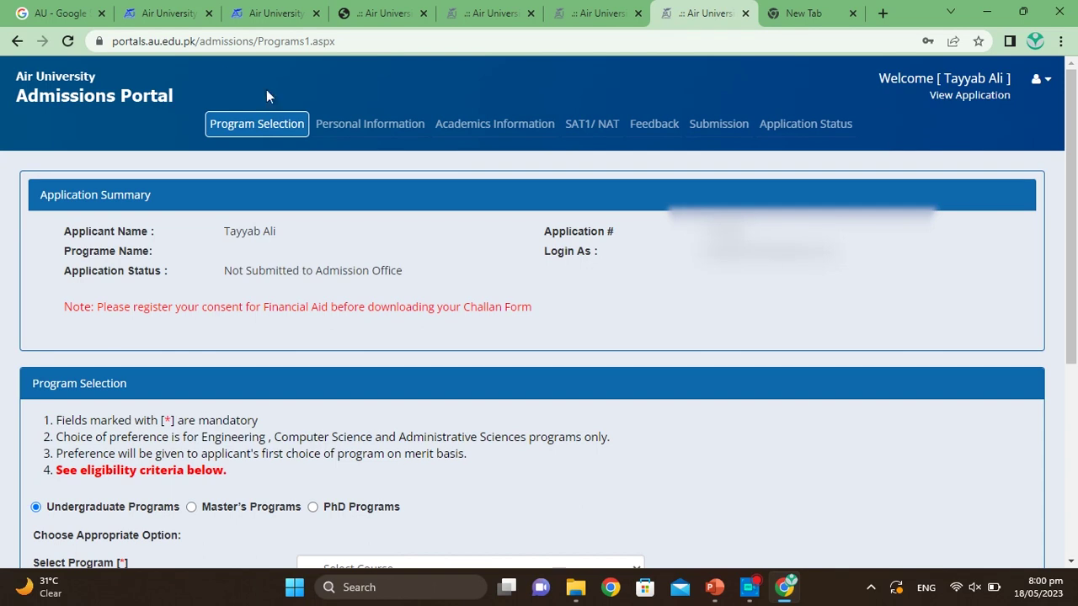
# Step: Choose Bachelor of Computer Engineering as the first-preference undergraduate program in the program selection
pyautogui.click(256, 135)
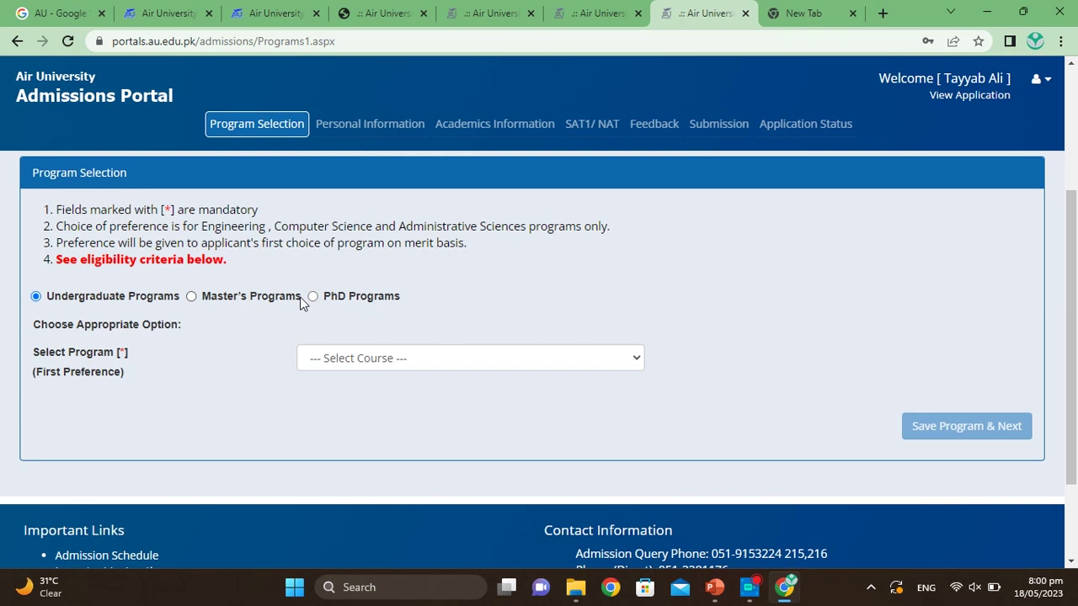
pyautogui.click(635, 359)
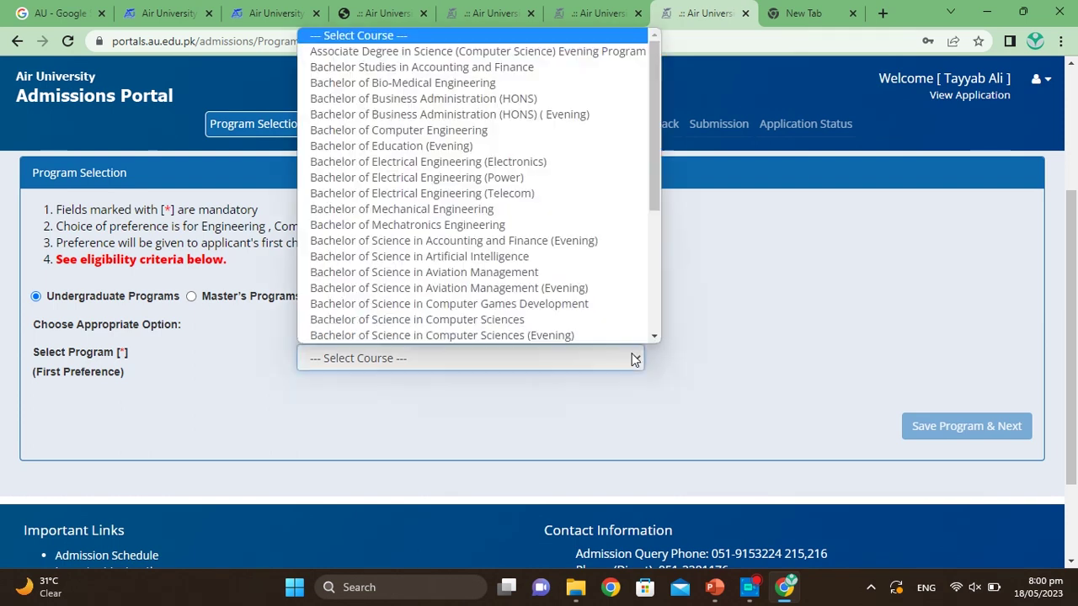
pyautogui.click(454, 129)
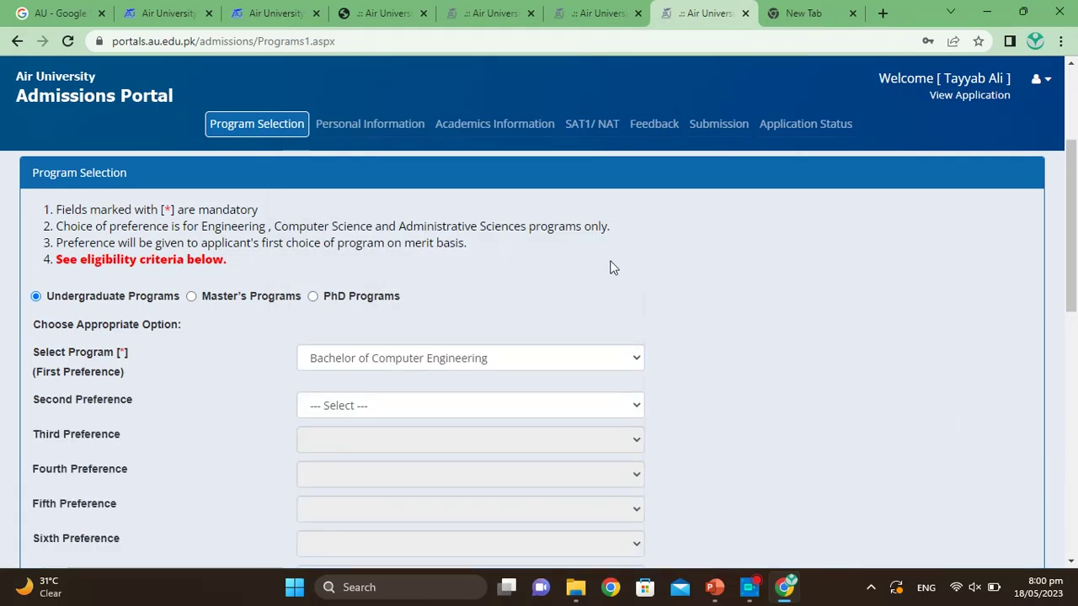
# Step: Choose Bachelor of Mechatronics Engineering as the second preference and Bachelor of Electrical Engineering (Telecom) as the third preference
pyautogui.scroll(-2, 611, 267)
pyautogui.click(630, 316)
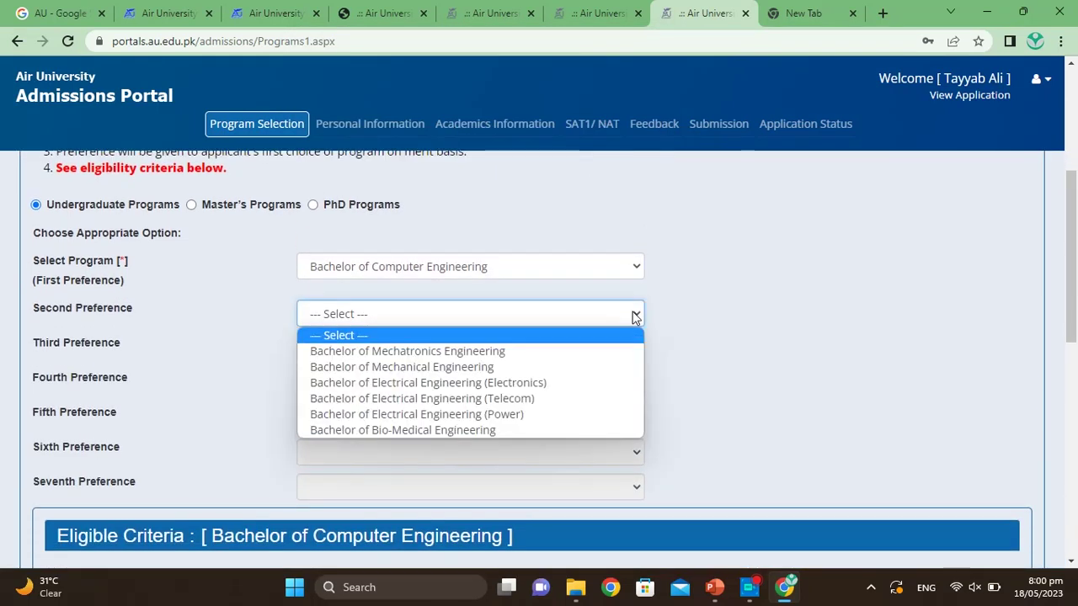
pyautogui.click(482, 351)
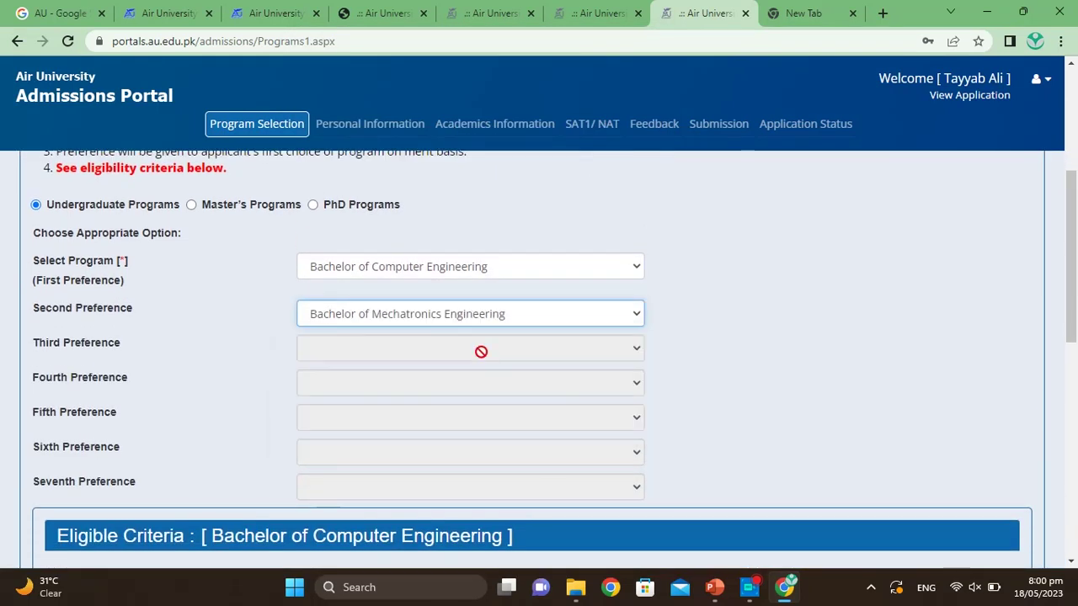
pyautogui.click(638, 352)
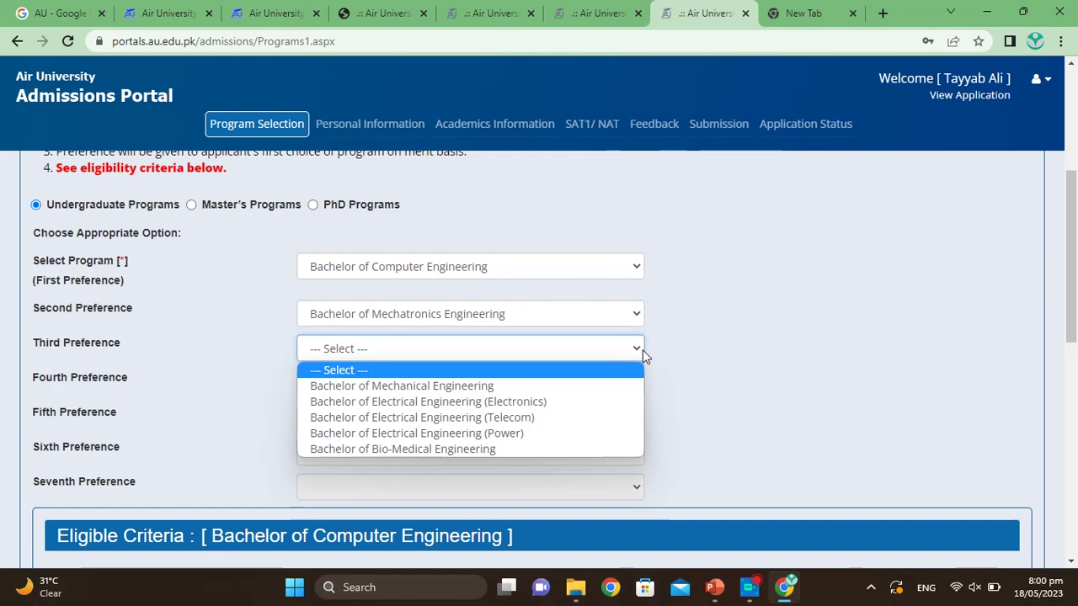
pyautogui.click(501, 417)
# Step: Choose Bachelor of Electrical Engineering (Power) as the fourth-preference undergraduate program
pyautogui.scroll(-1, 623, 404)
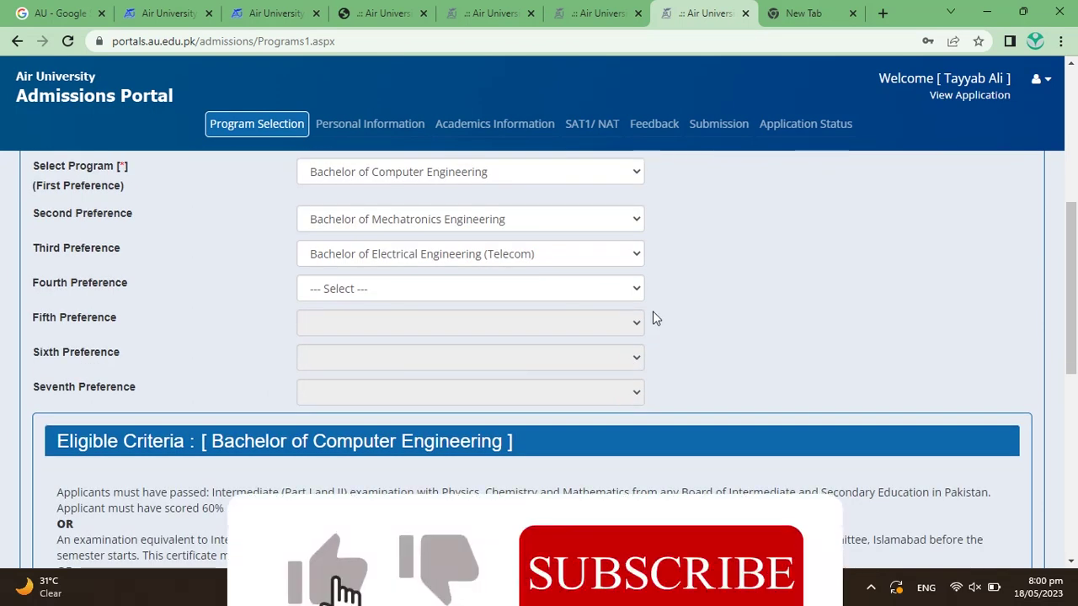
pyautogui.scroll(1, 653, 310)
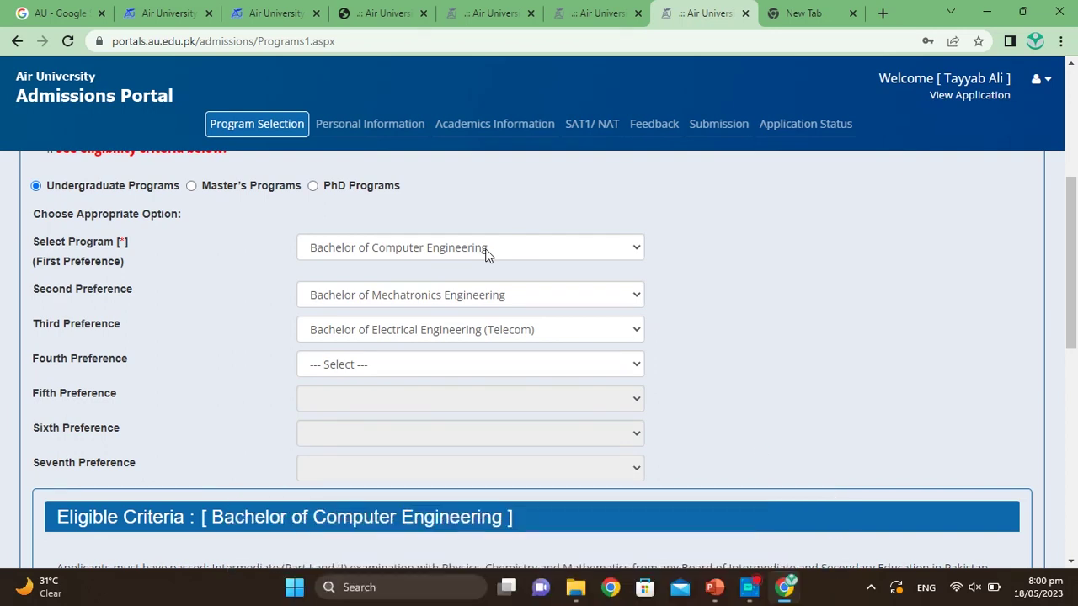
pyautogui.scroll(-2, 535, 337)
pyautogui.scroll(1, 539, 365)
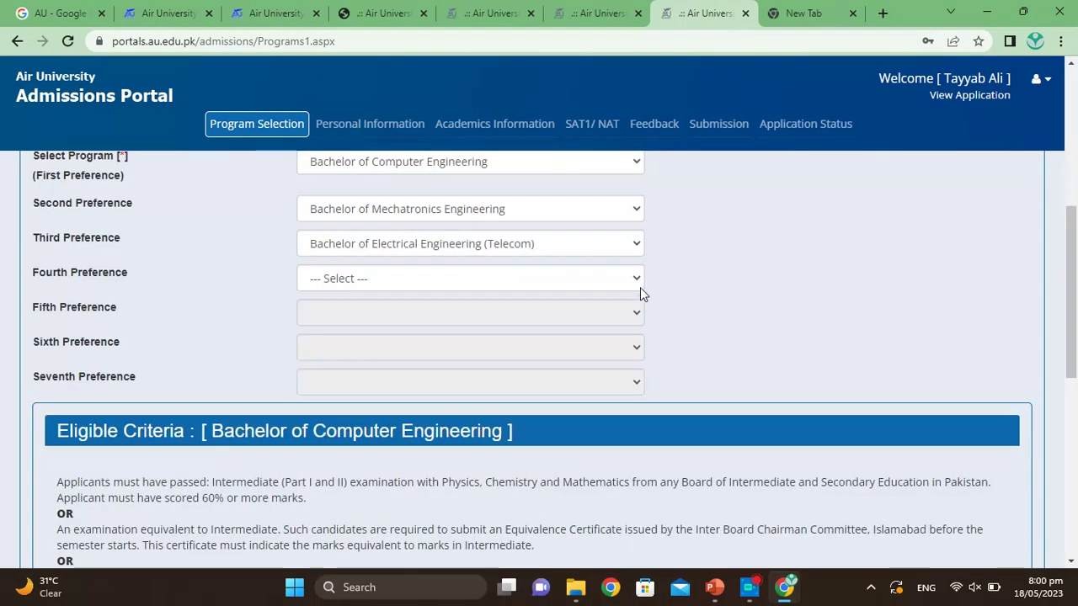
pyautogui.click(639, 278)
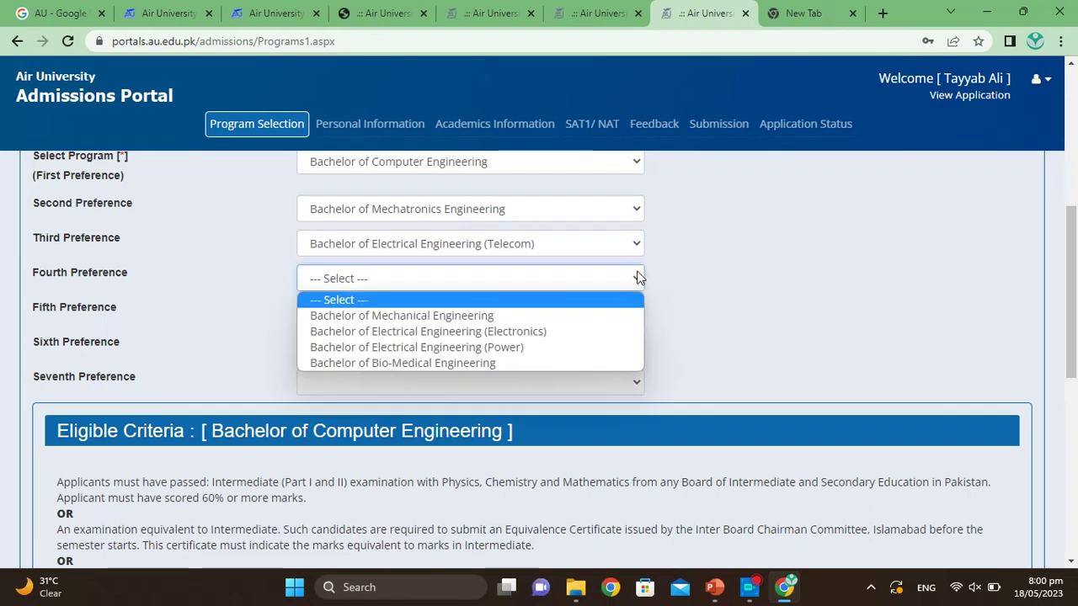
pyautogui.click(468, 346)
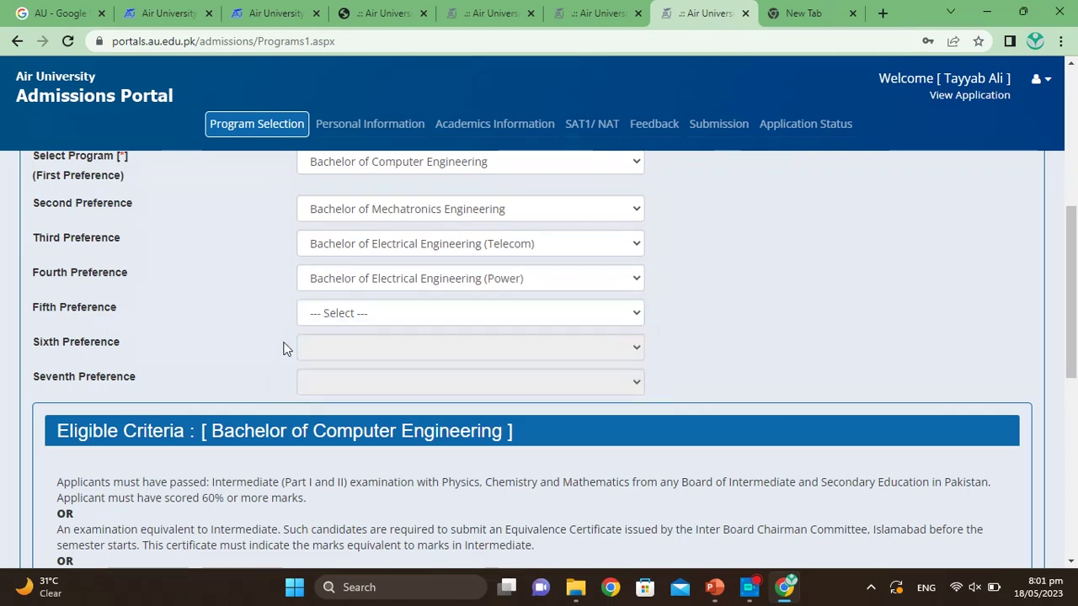
# Step: Acknowledge having read and understood the selected programs' eligibility criteria, and save the program selection to continue to the personal information
pyautogui.scroll(-3, 284, 349)
pyautogui.scroll(-3, 284, 349)
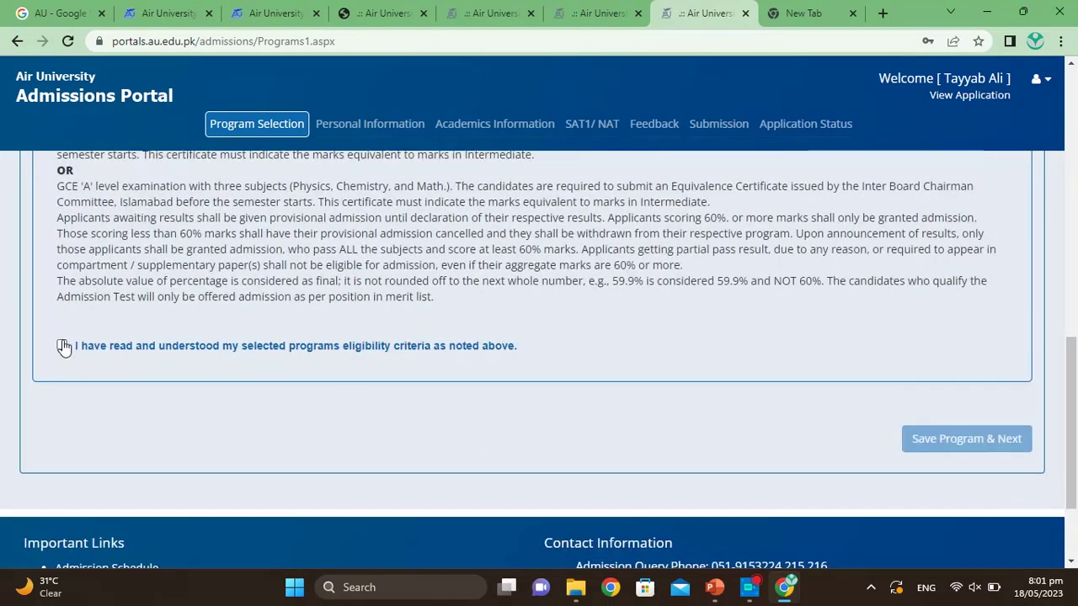
pyautogui.click(62, 346)
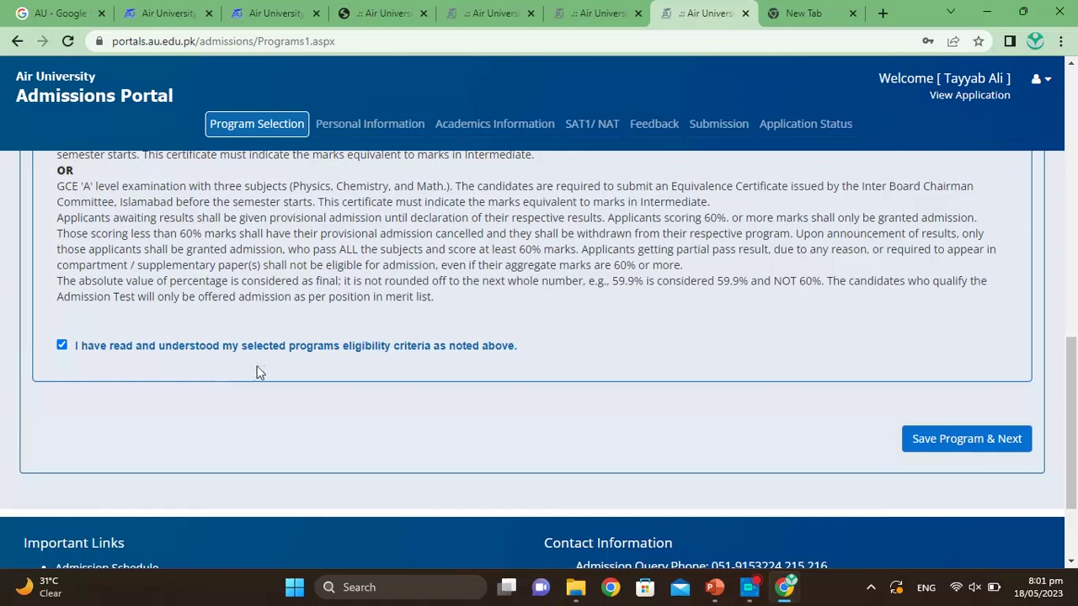
pyautogui.scroll(1, 428, 348)
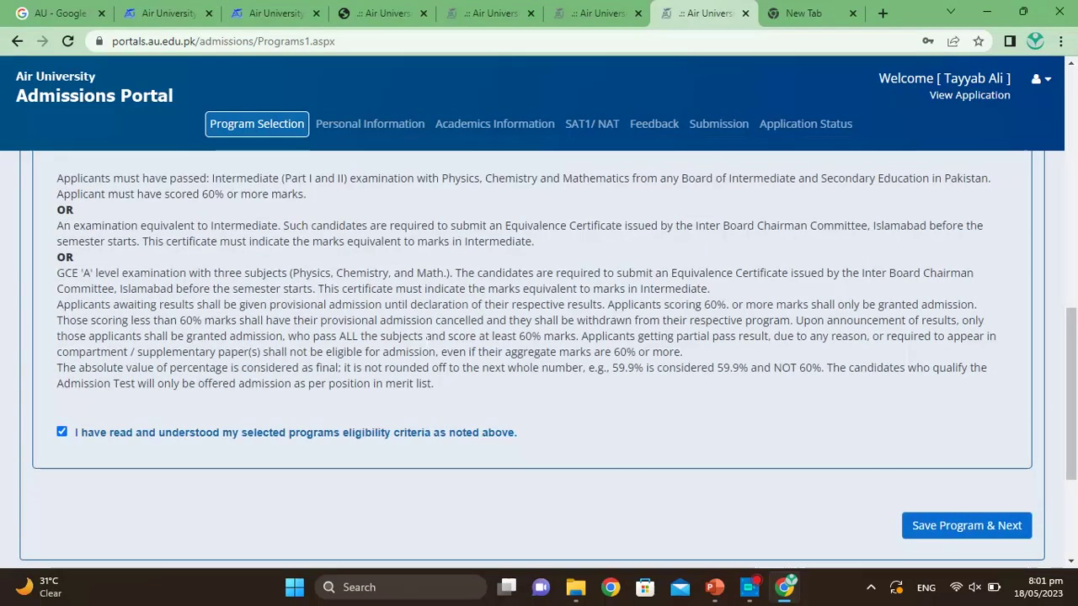
pyautogui.scroll(1, 428, 349)
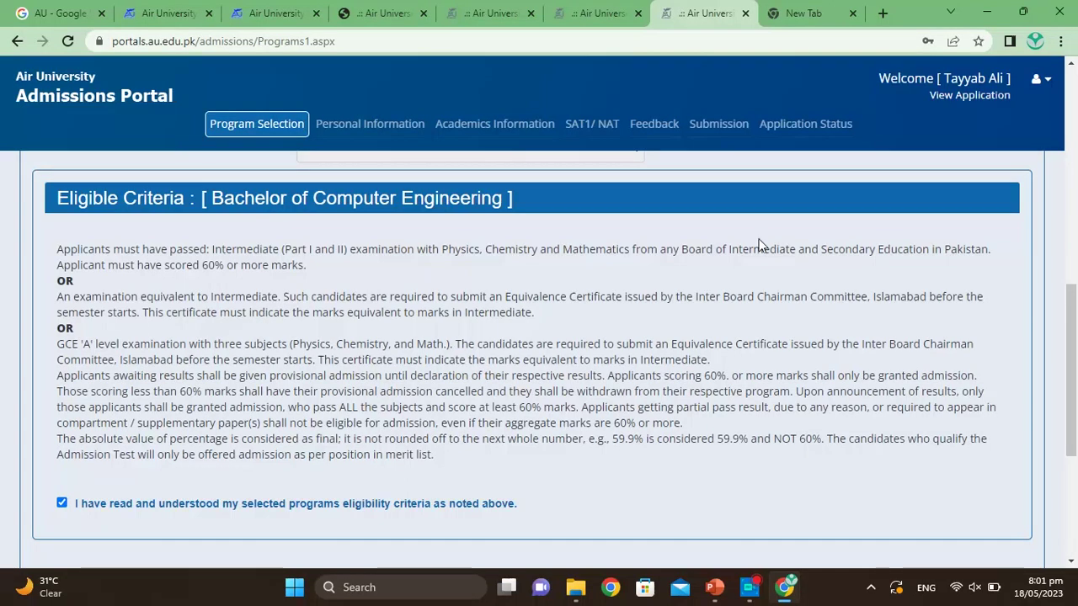
pyautogui.scroll(-1, 679, 390)
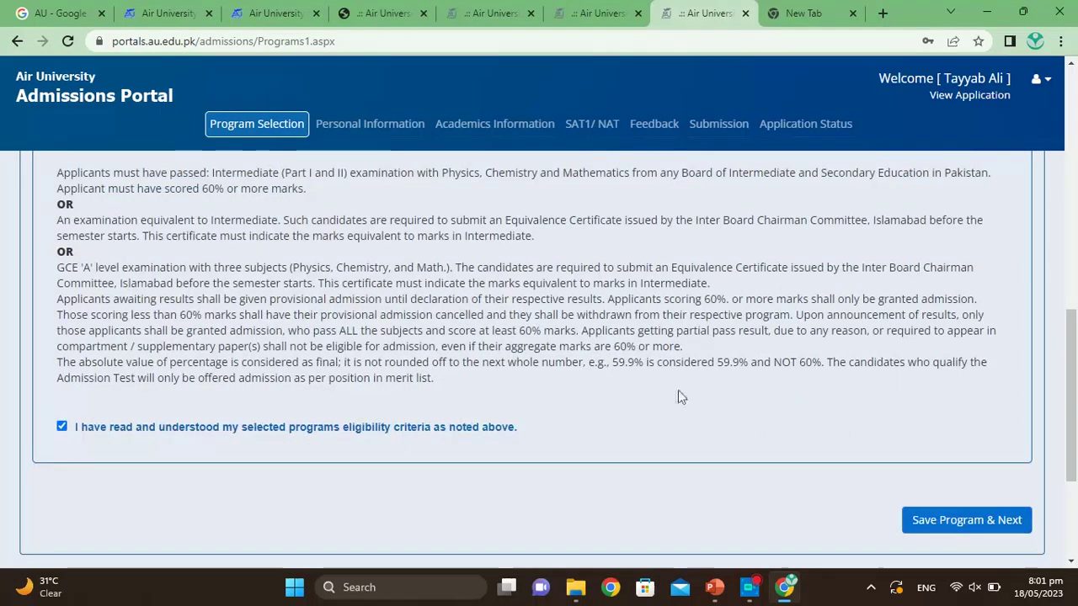
pyautogui.click(958, 521)
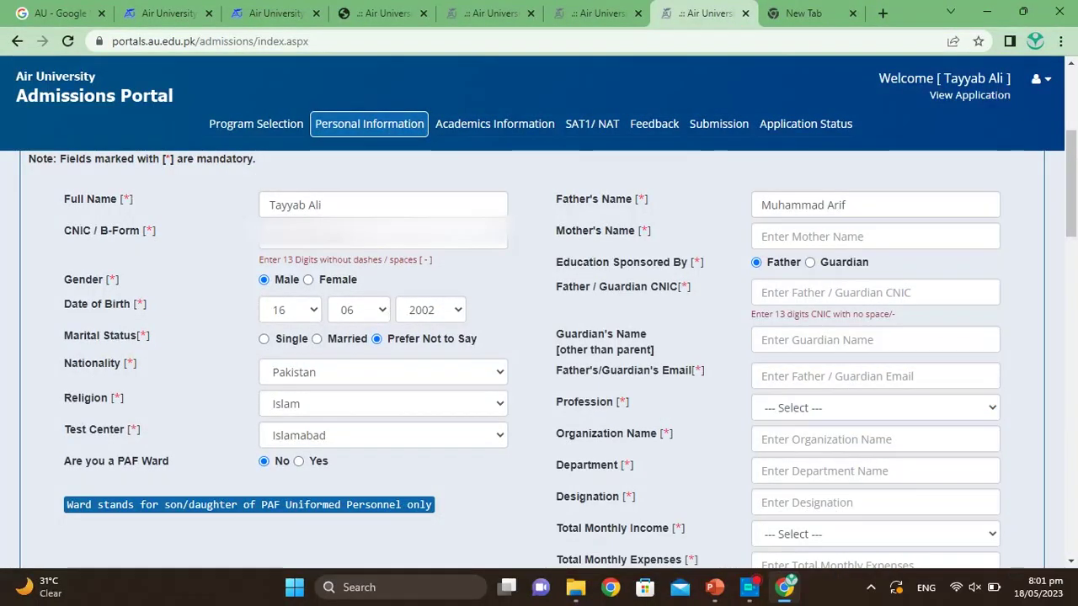
# Step: Set the applicant's marital status to Single and the test center to Islamabad in the personal information
pyautogui.click(389, 130)
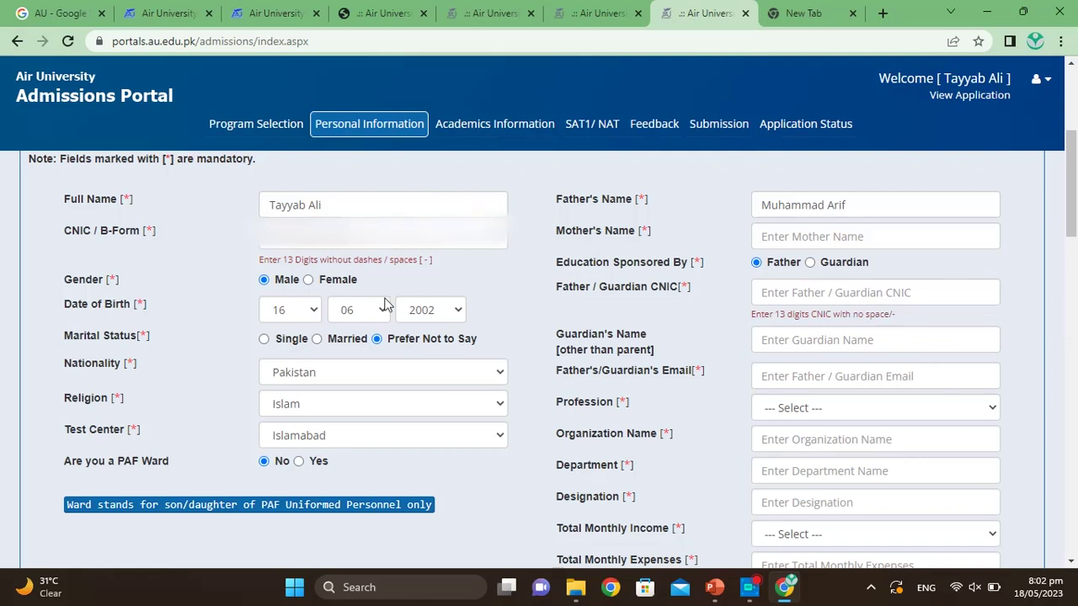
pyautogui.scroll(-1, 385, 303)
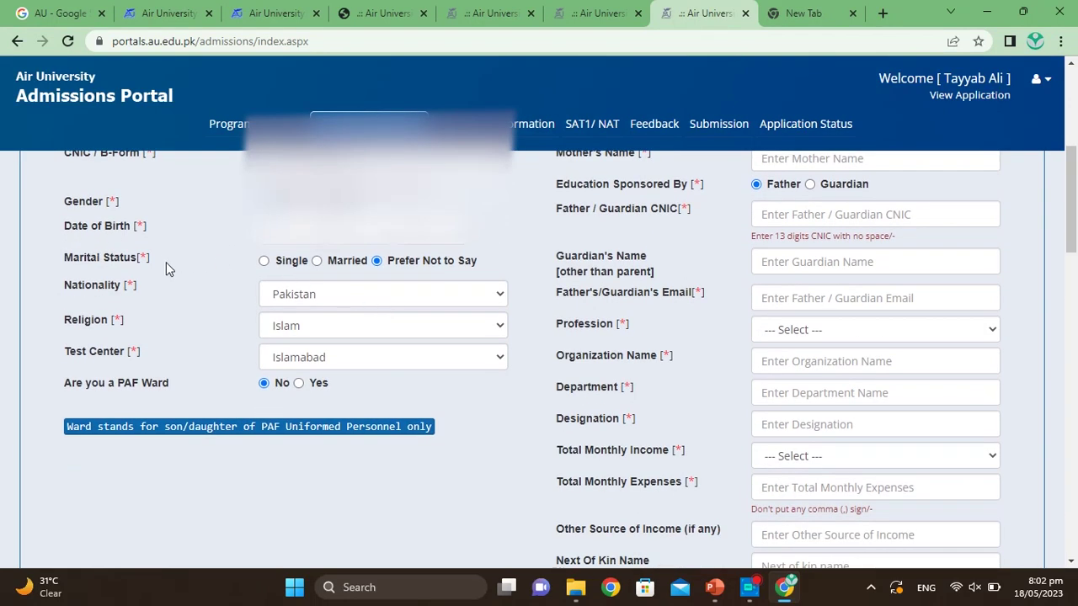
pyautogui.click(263, 262)
pyautogui.click(498, 289)
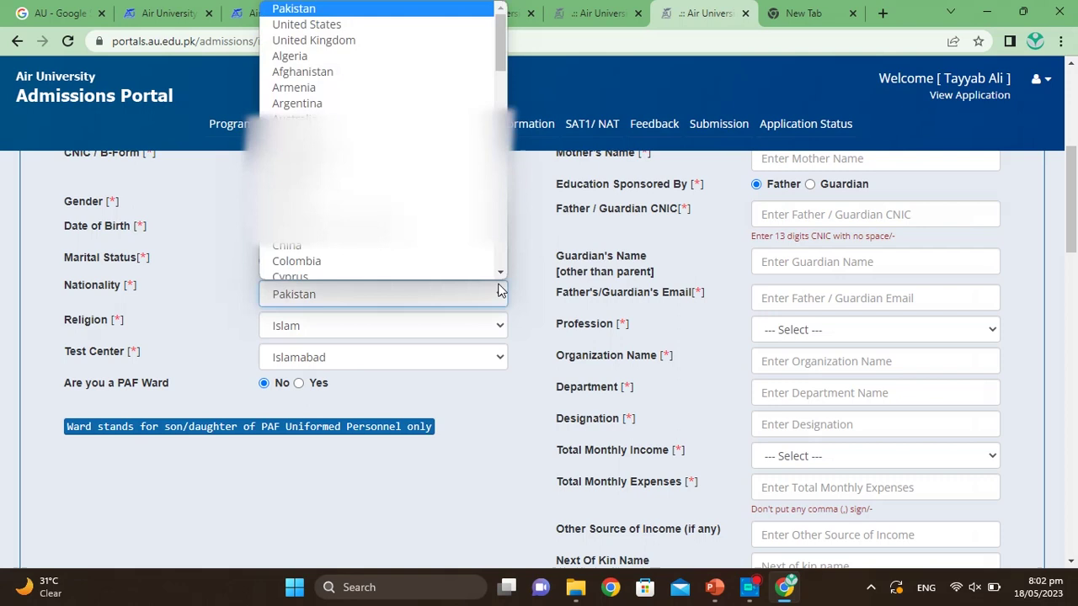
pyautogui.click(546, 295)
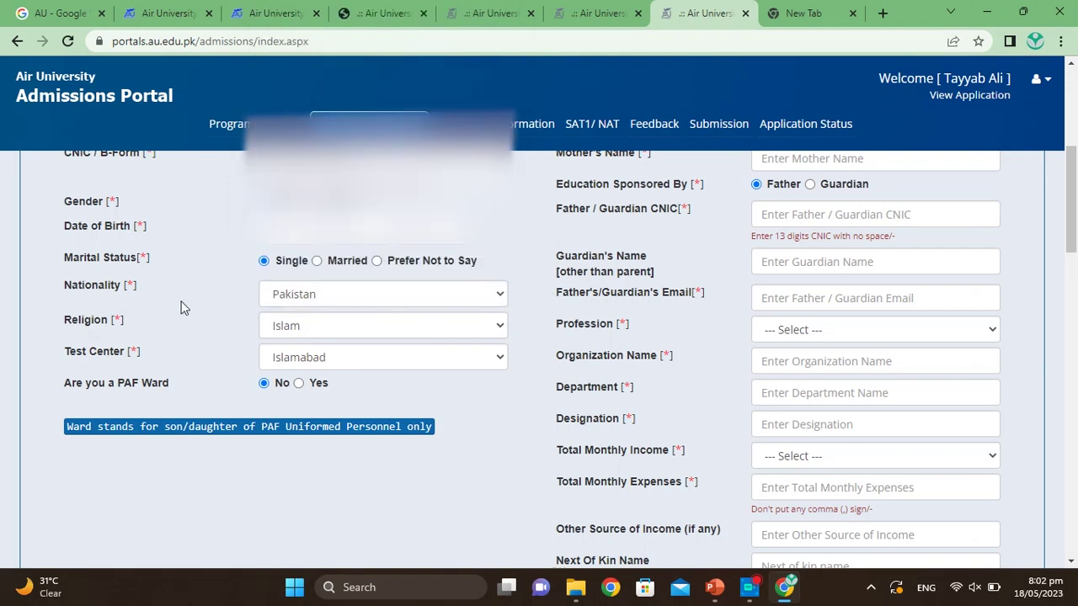
pyautogui.click(506, 358)
pyautogui.click(458, 376)
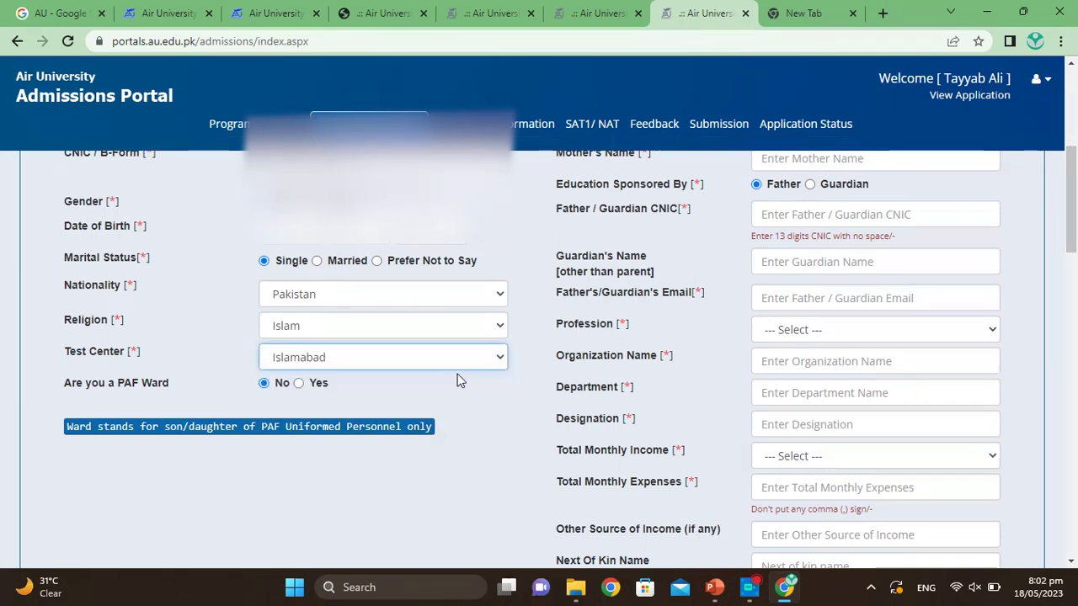
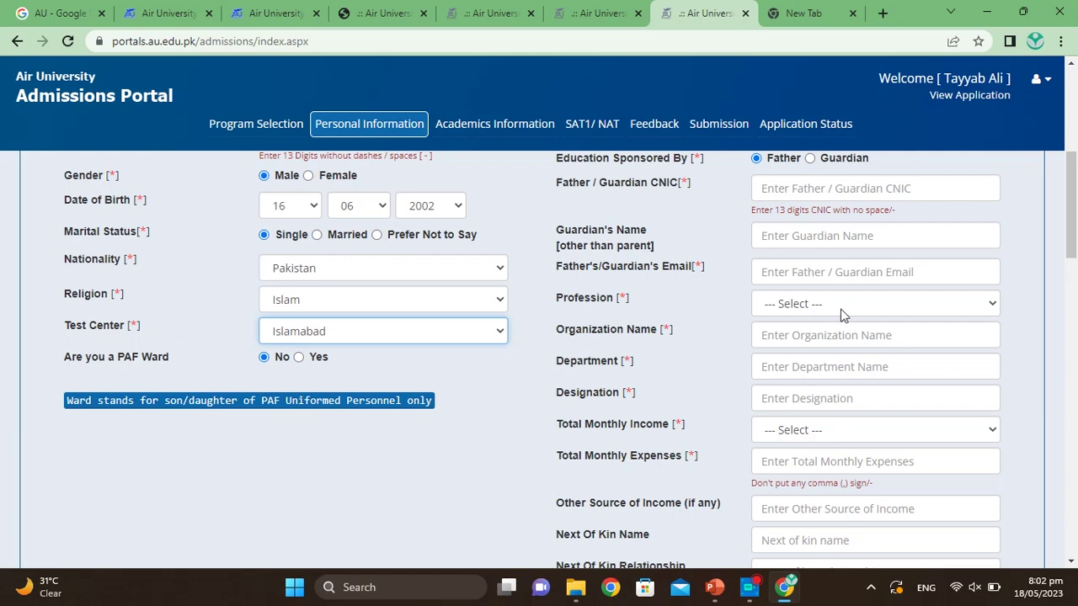
# Step: Set the father's or guardian's profession to Semi Governament
pyautogui.click(994, 303)
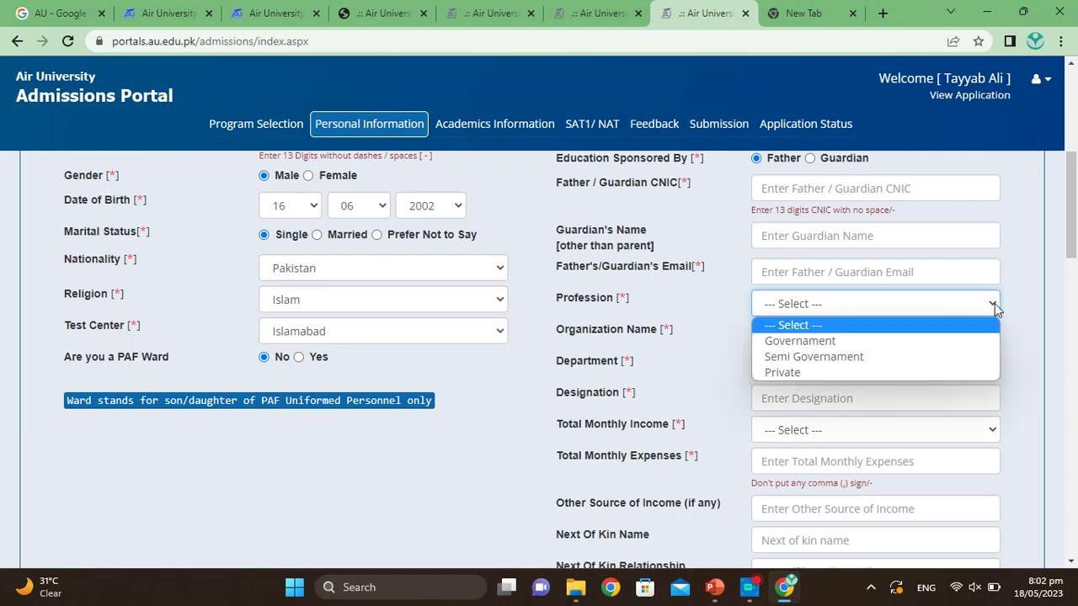
pyautogui.click(792, 357)
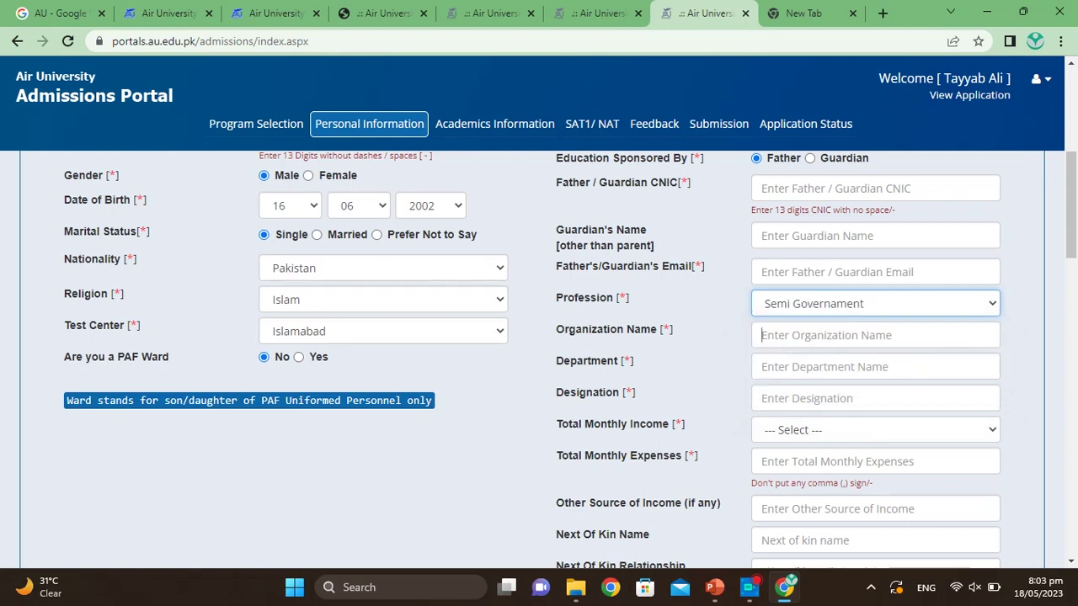
pyautogui.press('Tab')
# Step: Examine the total monthly income options, the next of kin fields, and the contact section's domicile district and postal address lists
pyautogui.scroll(-1, 749, 338)
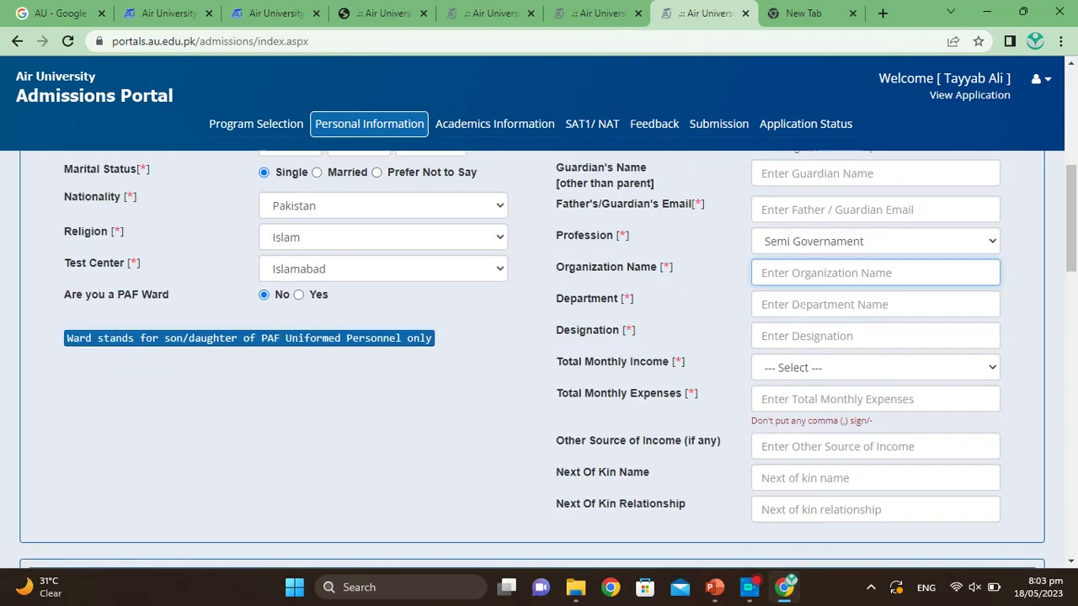
pyautogui.scroll(-1, 660, 316)
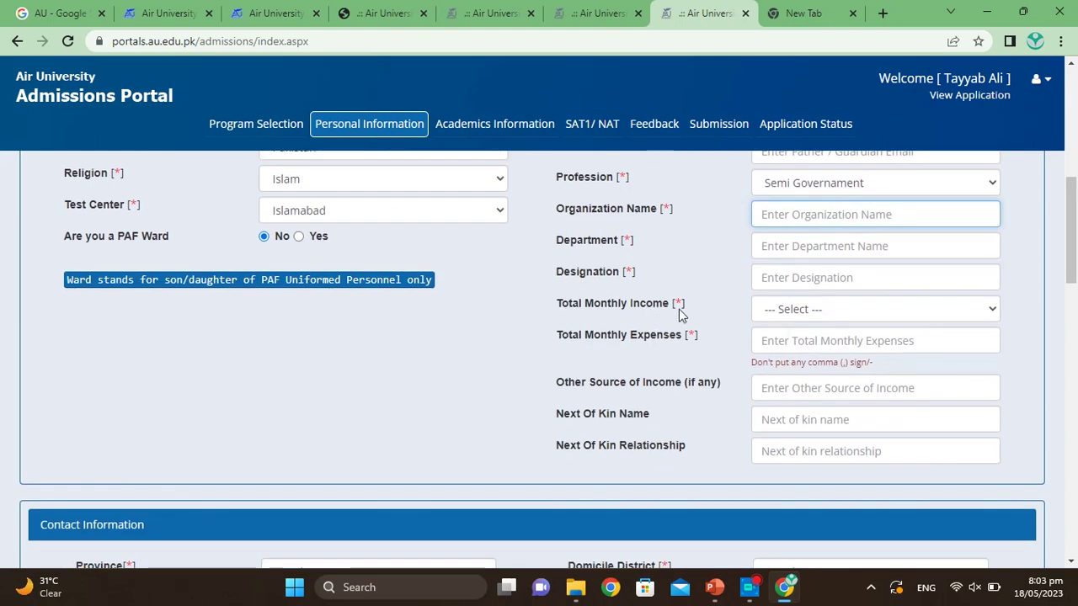
pyautogui.click(951, 310)
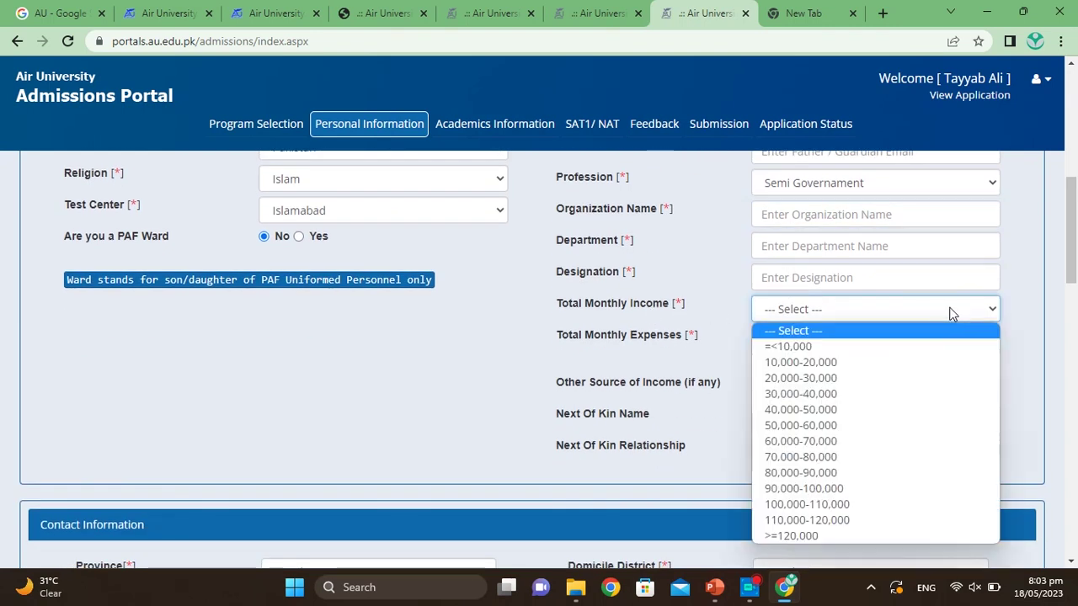
pyautogui.click(454, 396)
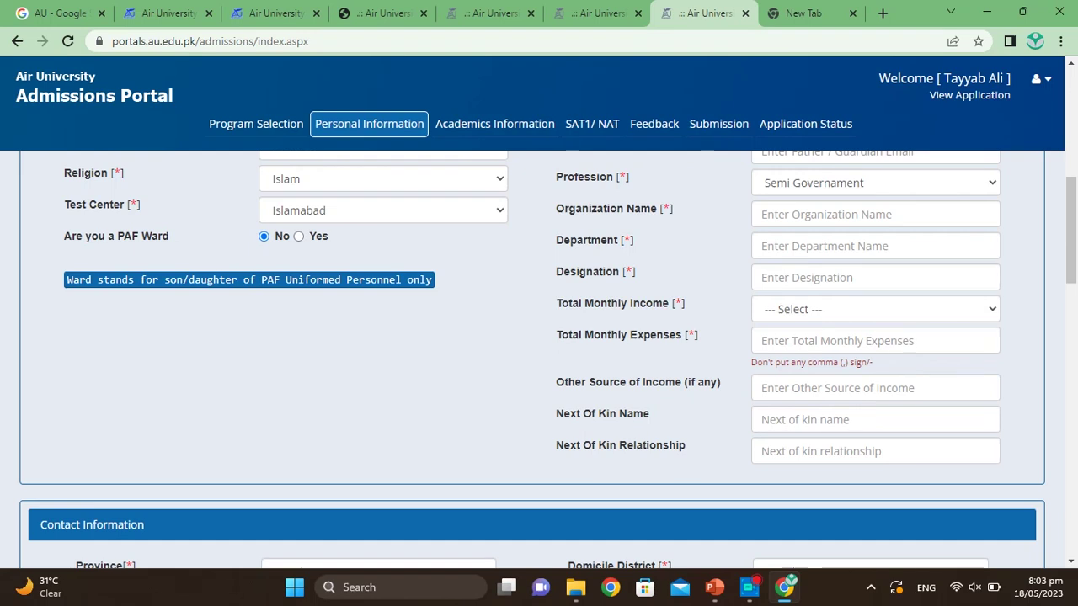
pyautogui.scroll(-2, 648, 418)
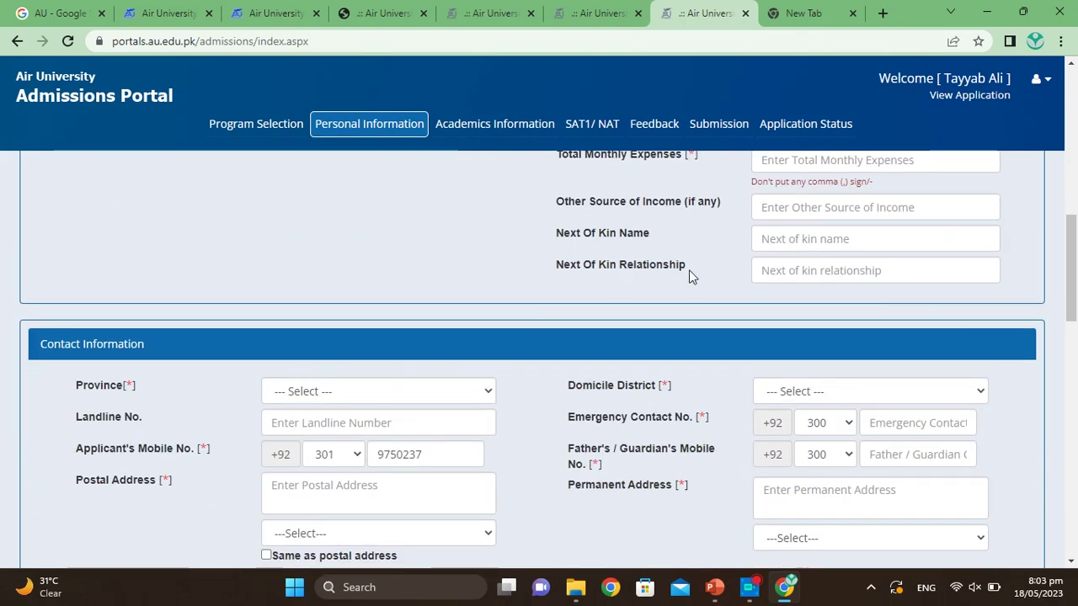
pyautogui.scroll(-2, 534, 322)
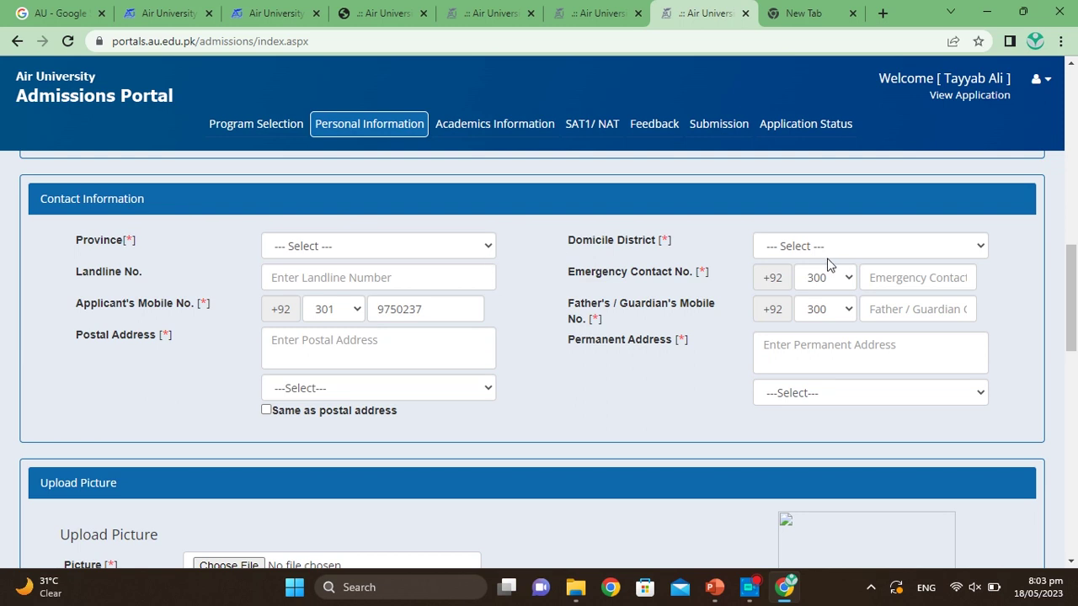
pyautogui.click(968, 249)
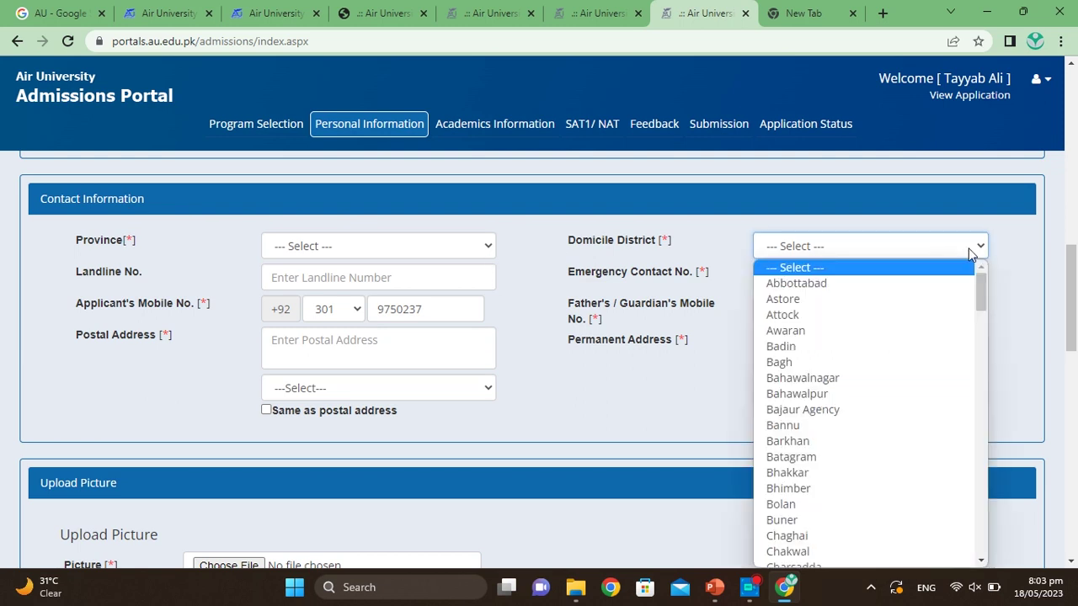
pyautogui.click(656, 402)
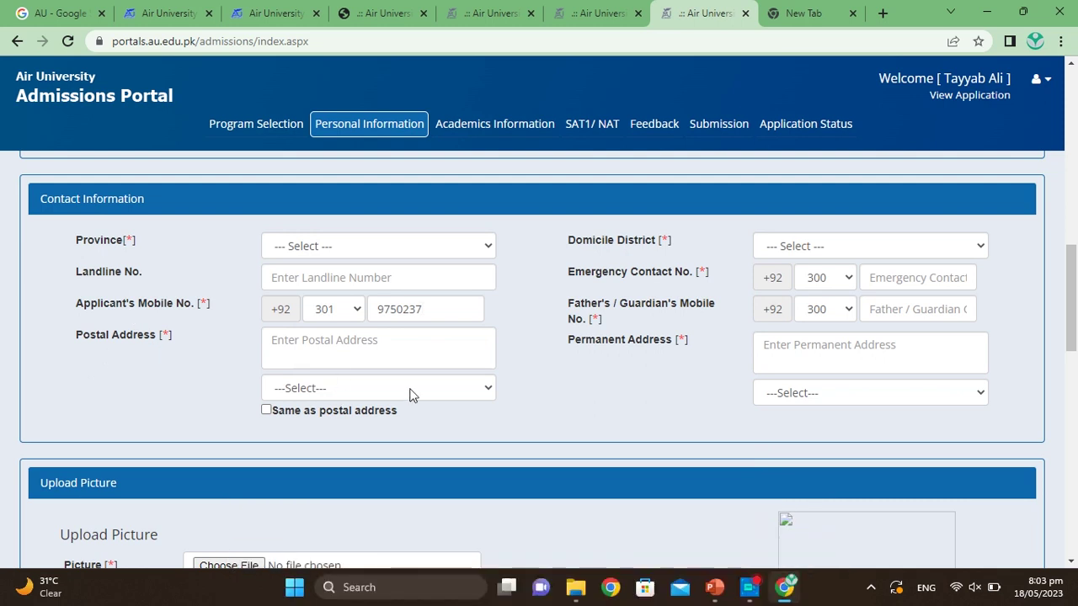
pyautogui.click(485, 389)
pyautogui.click(662, 404)
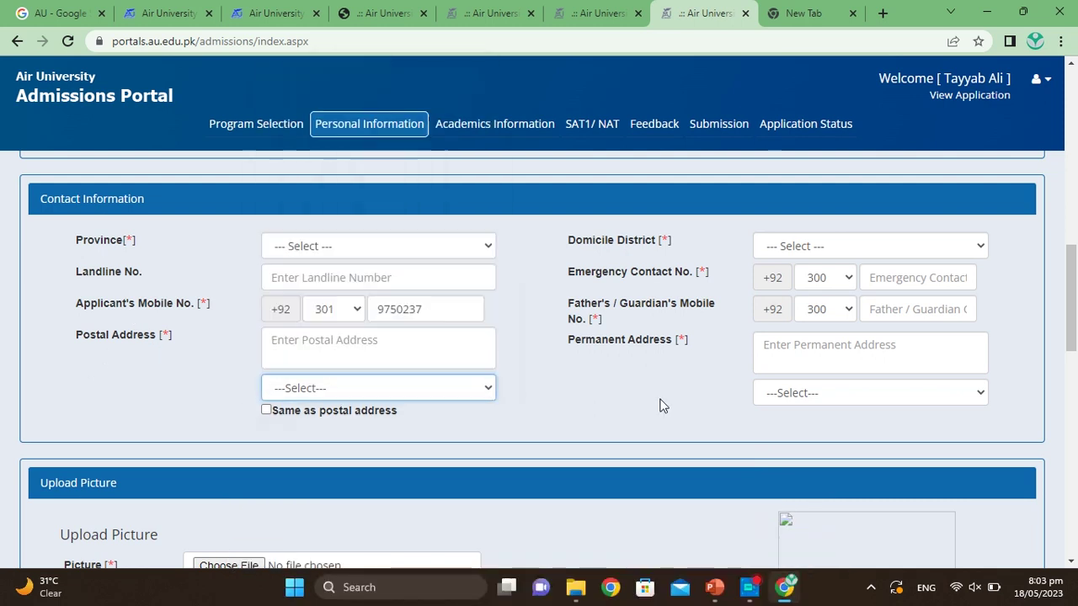
# Step: Check the picture upload requirements and browse the Documents folder for a picture without choosing a file
pyautogui.scroll(-3, 808, 380)
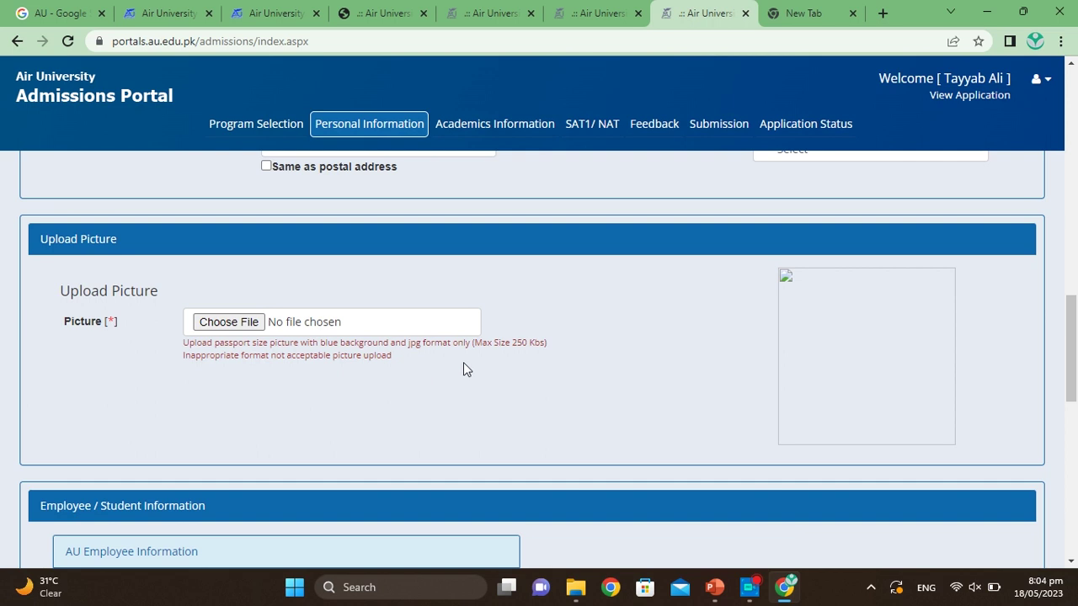
pyautogui.click(216, 324)
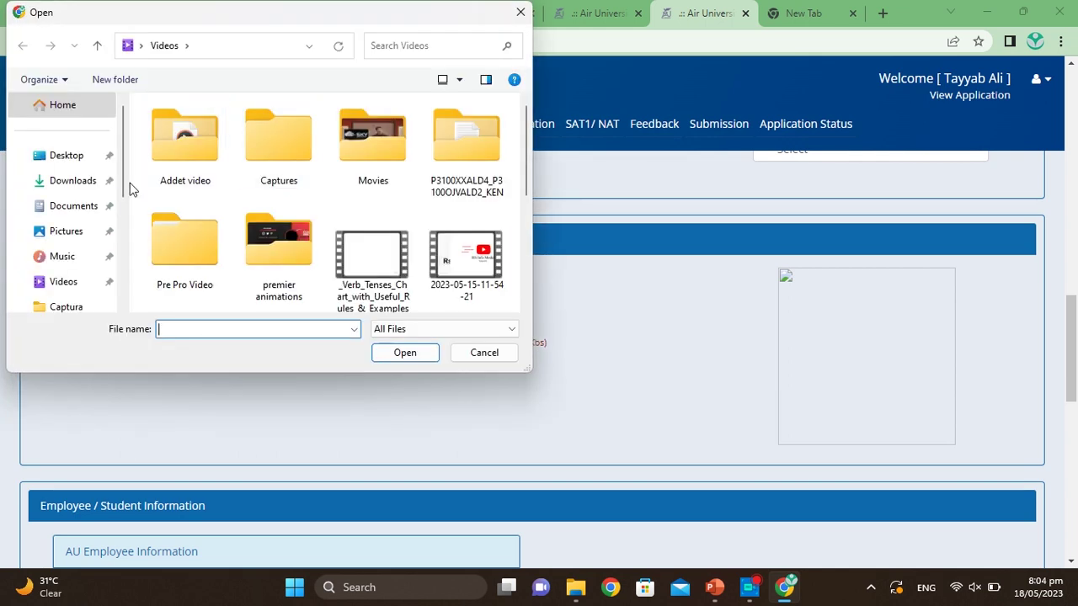
pyautogui.click(77, 208)
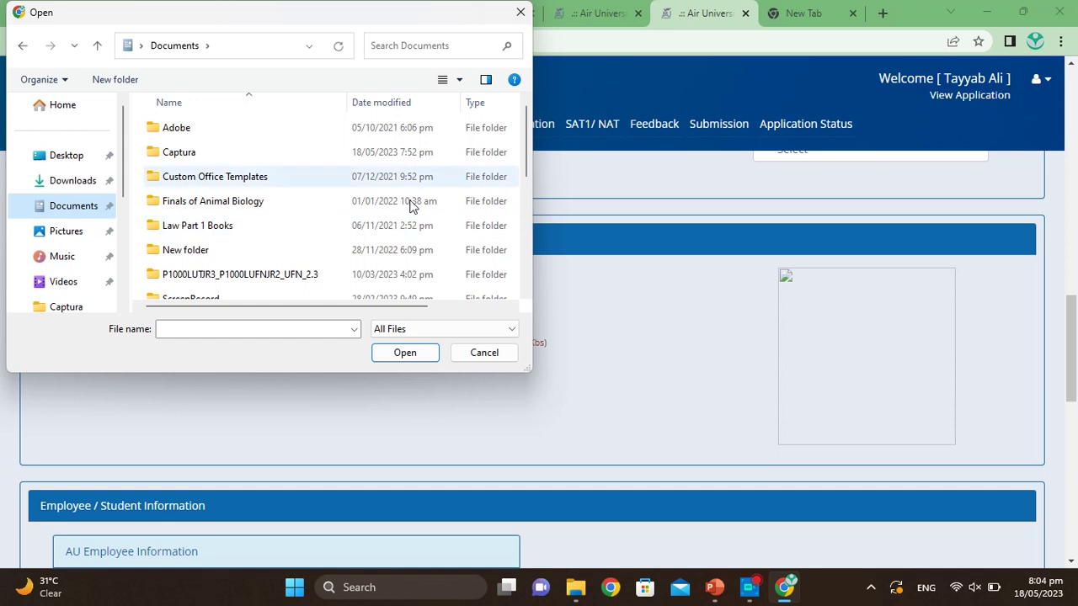
pyautogui.click(522, 10)
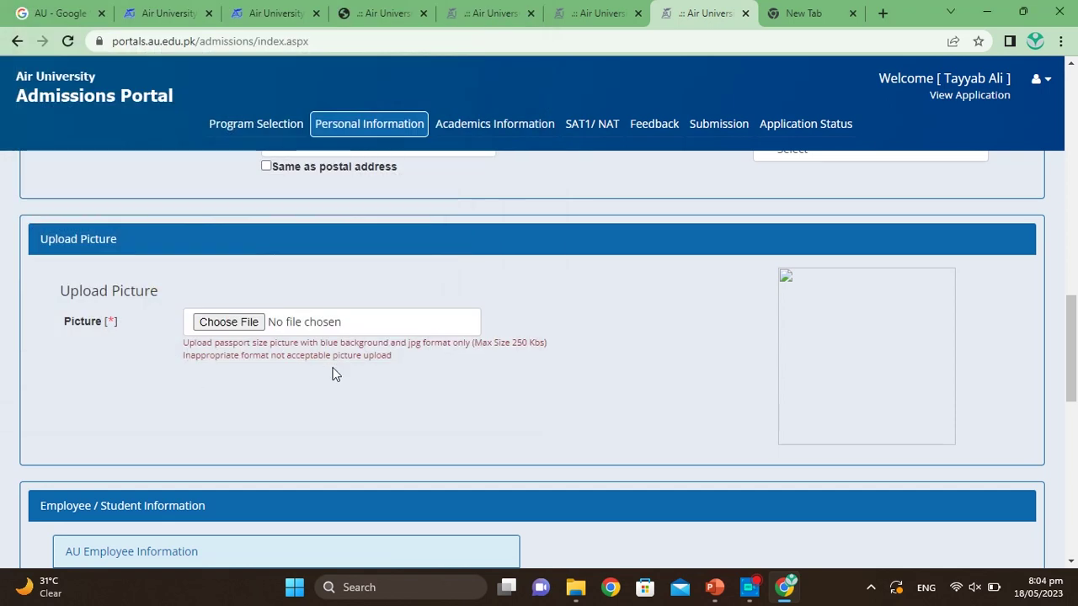
# Step: Review the picture, employee, medical and transport sections of the personal information, then save it and proceed to the academics information
pyautogui.scroll(-1, 334, 374)
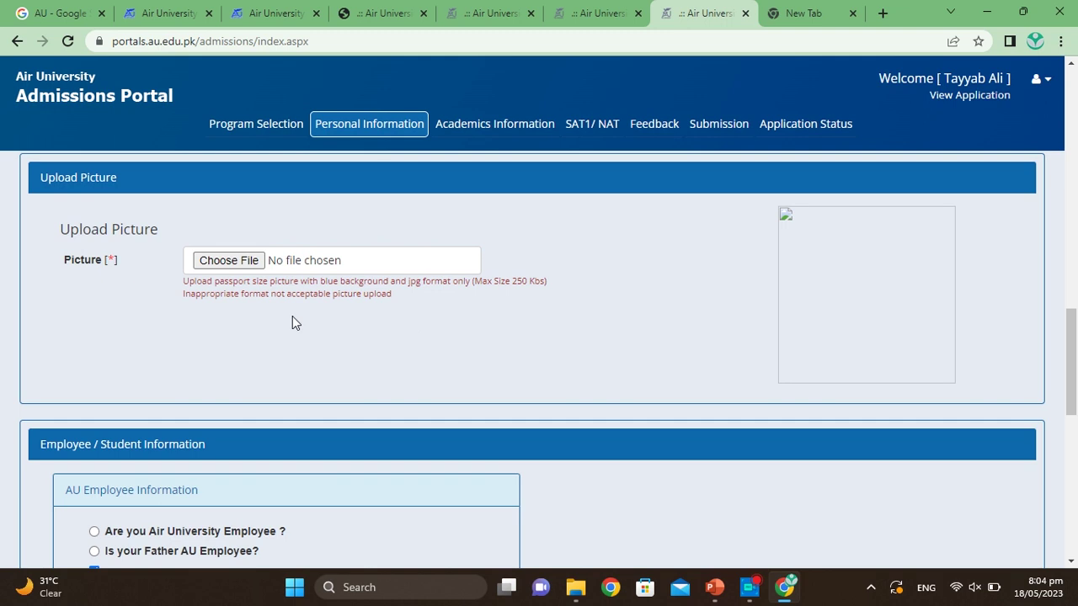
pyautogui.scroll(-3, 292, 319)
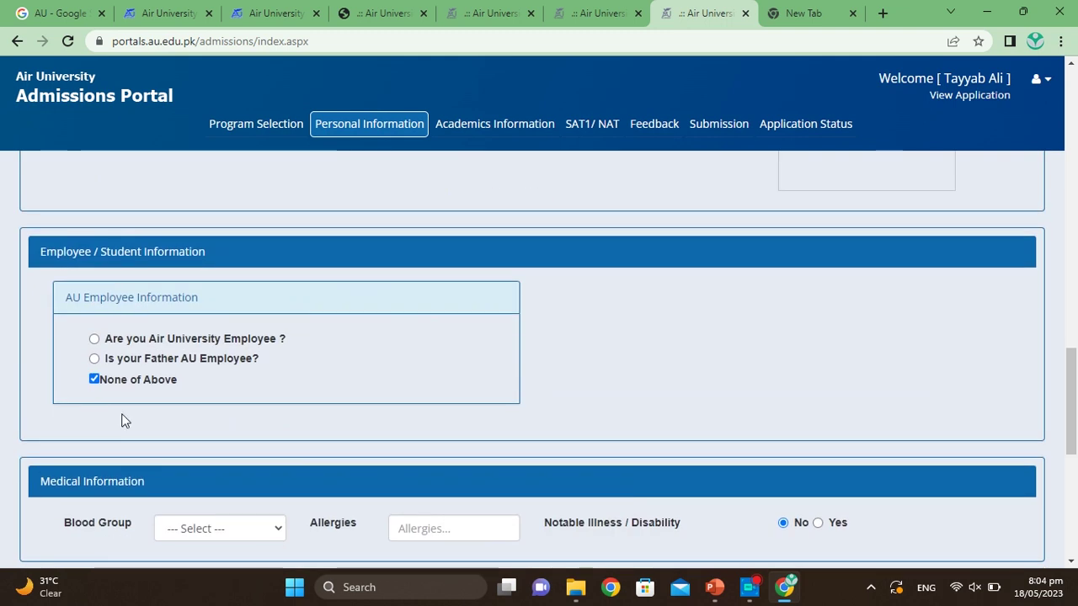
pyautogui.scroll(-2, 122, 421)
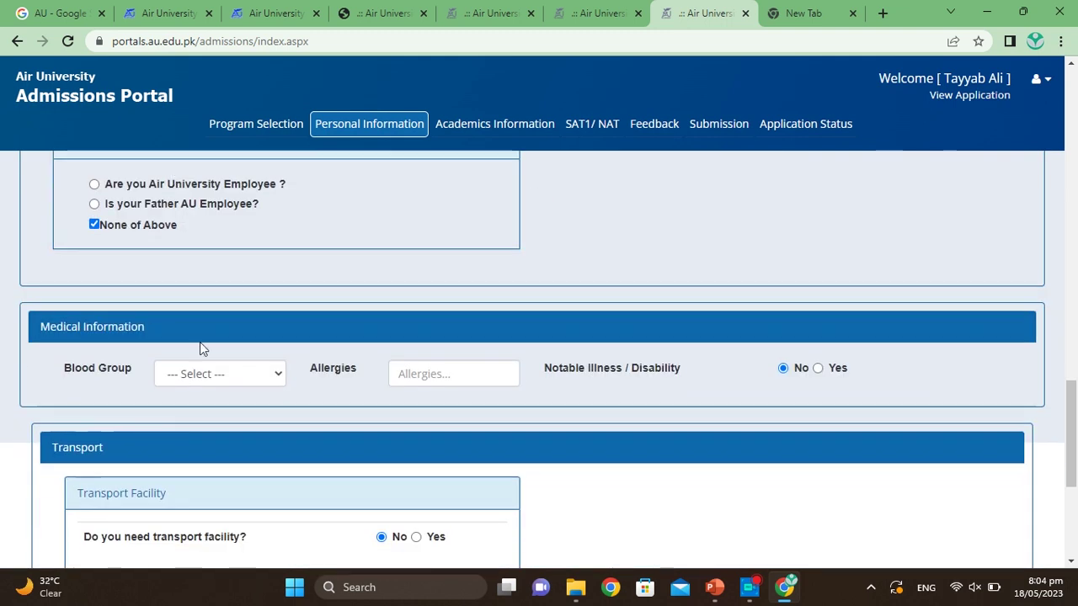
pyautogui.click(277, 376)
pyautogui.click(393, 376)
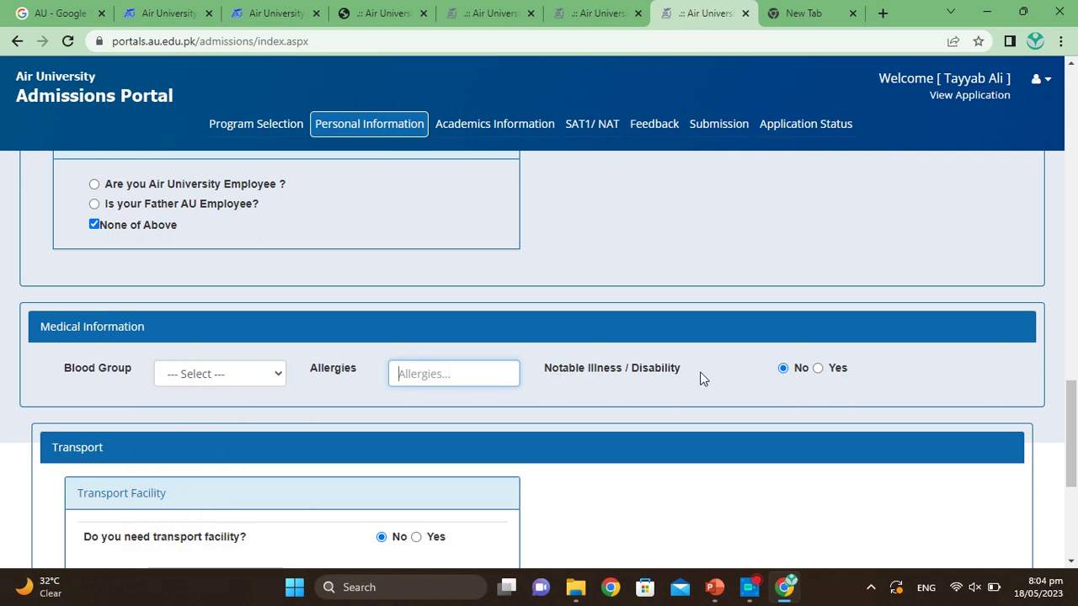
pyautogui.scroll(-2, 700, 378)
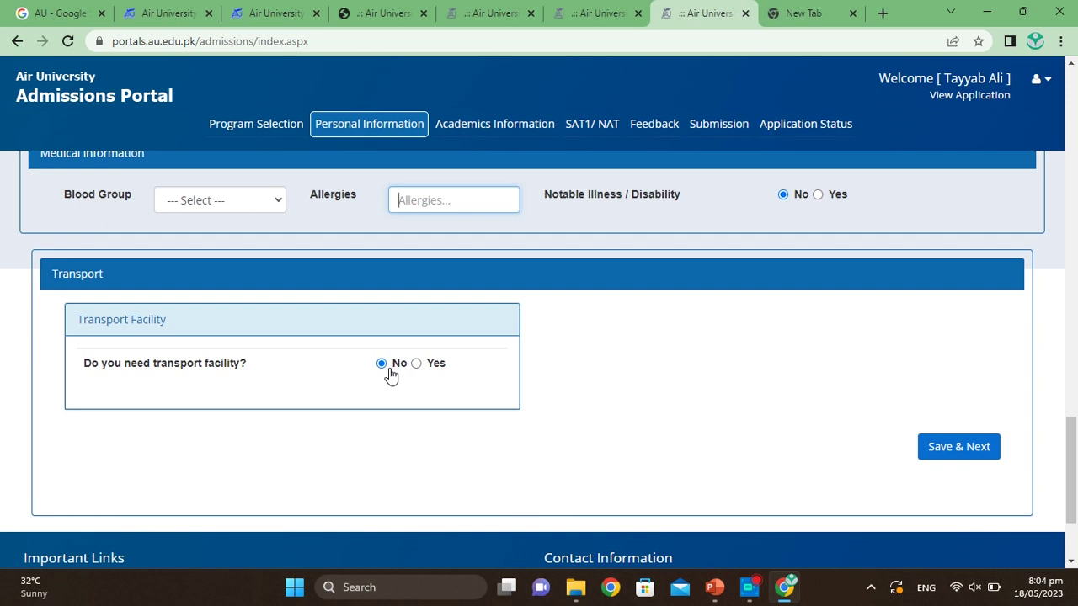
pyautogui.click(937, 459)
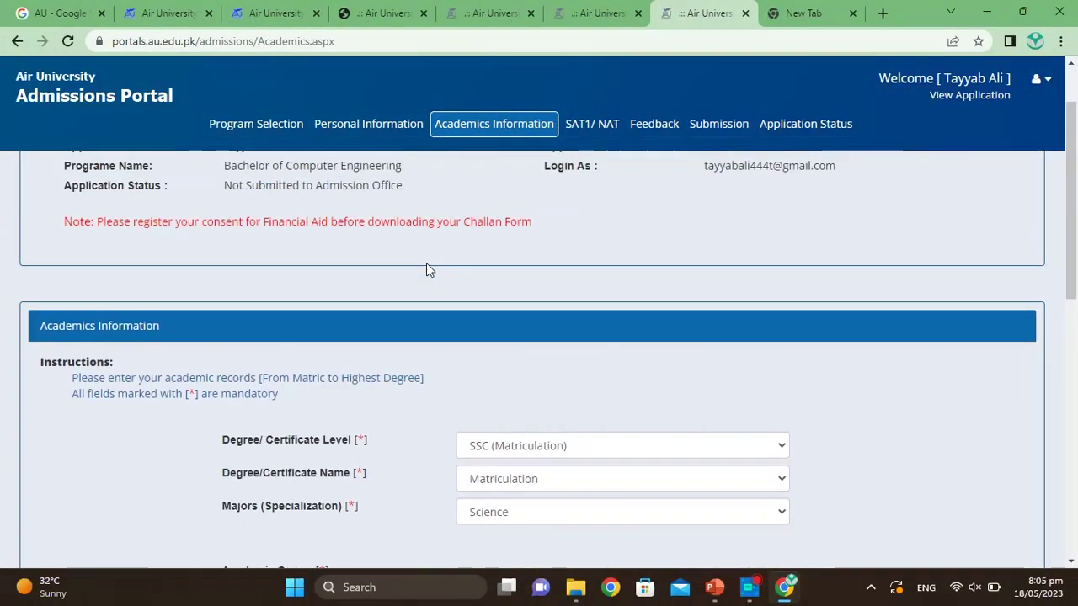
# Step: Set the starting year of the matriculation record to 2021 and check the end year options and remaining fields
pyautogui.scroll(-3, 426, 263)
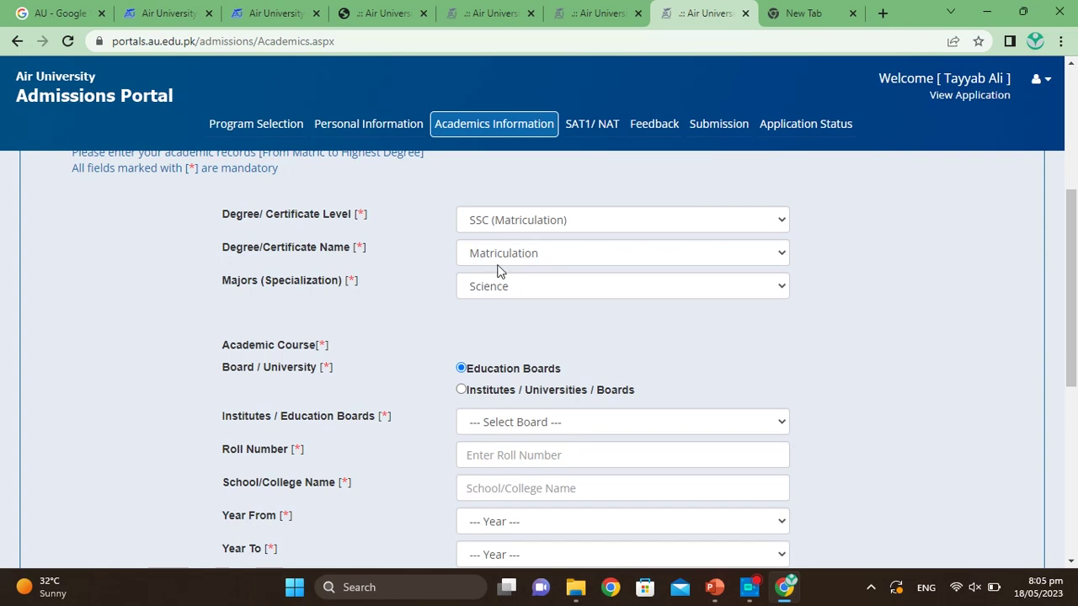
pyautogui.scroll(-2, 497, 271)
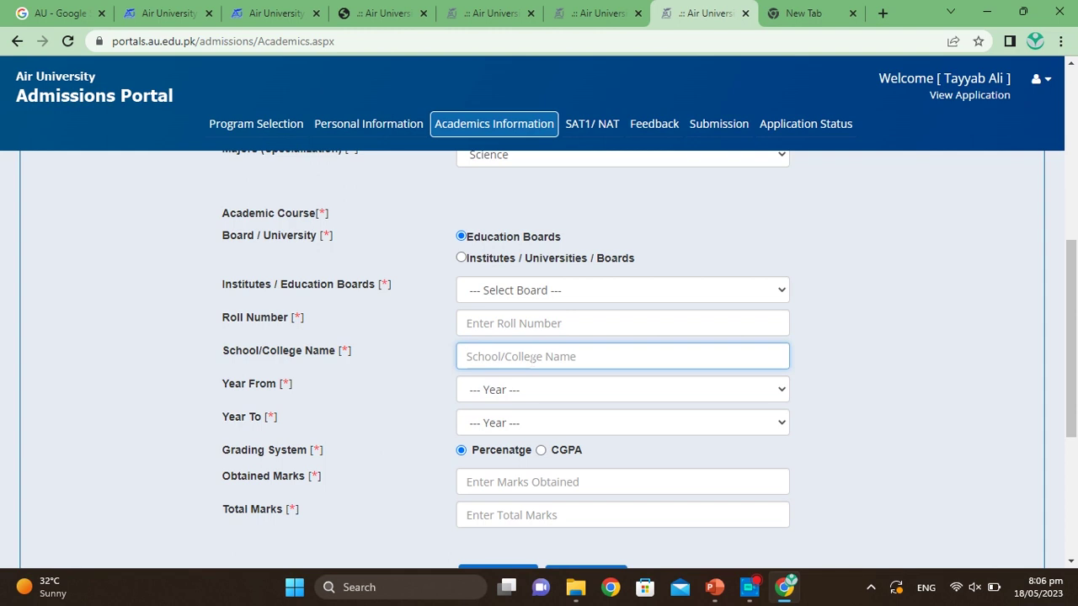
pyautogui.click(754, 392)
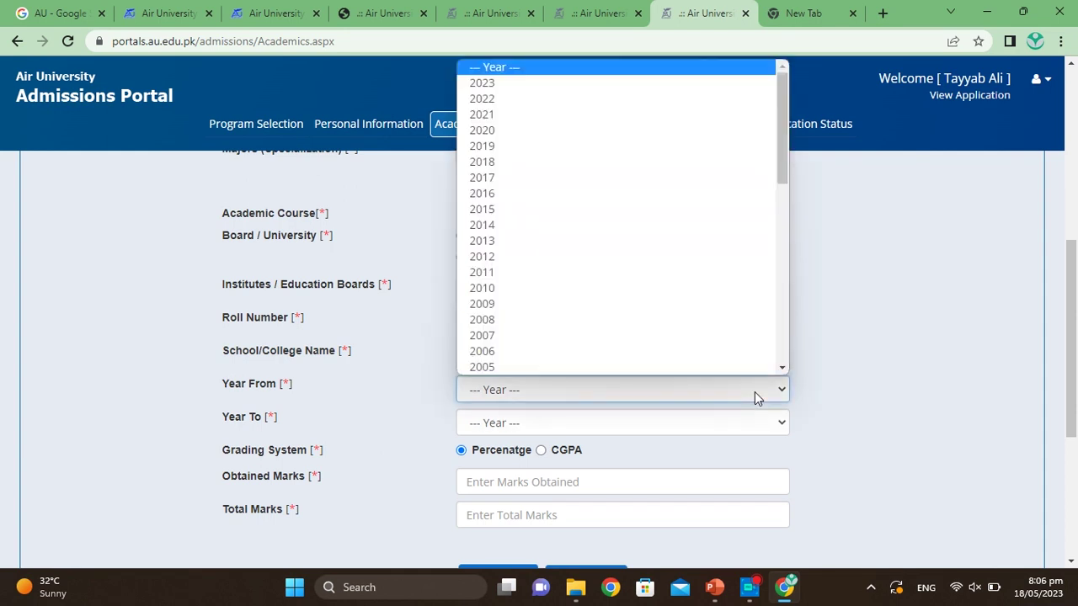
pyautogui.click(519, 117)
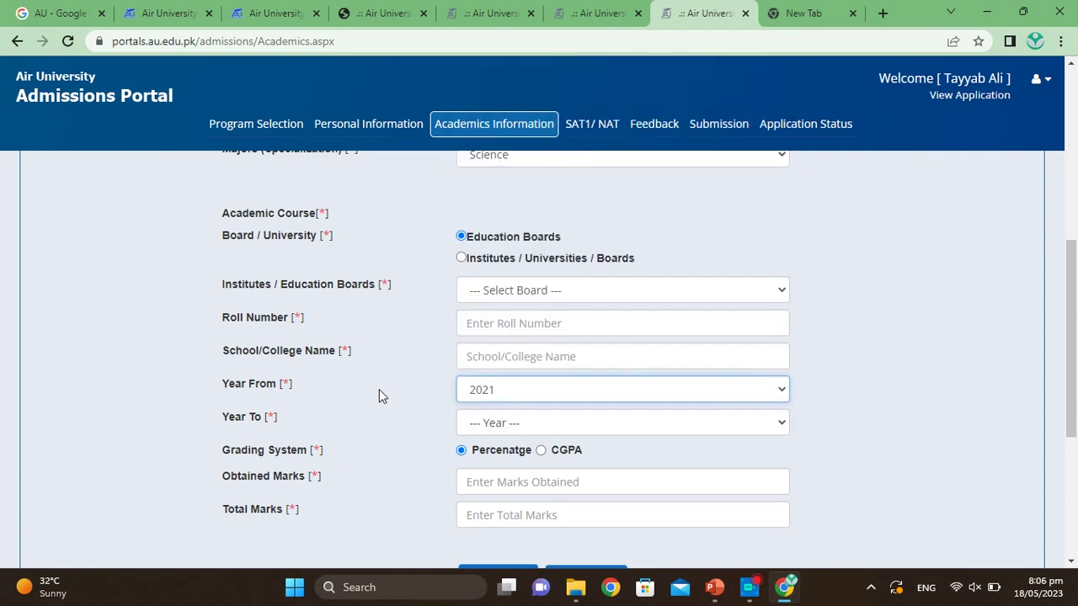
pyautogui.click(765, 426)
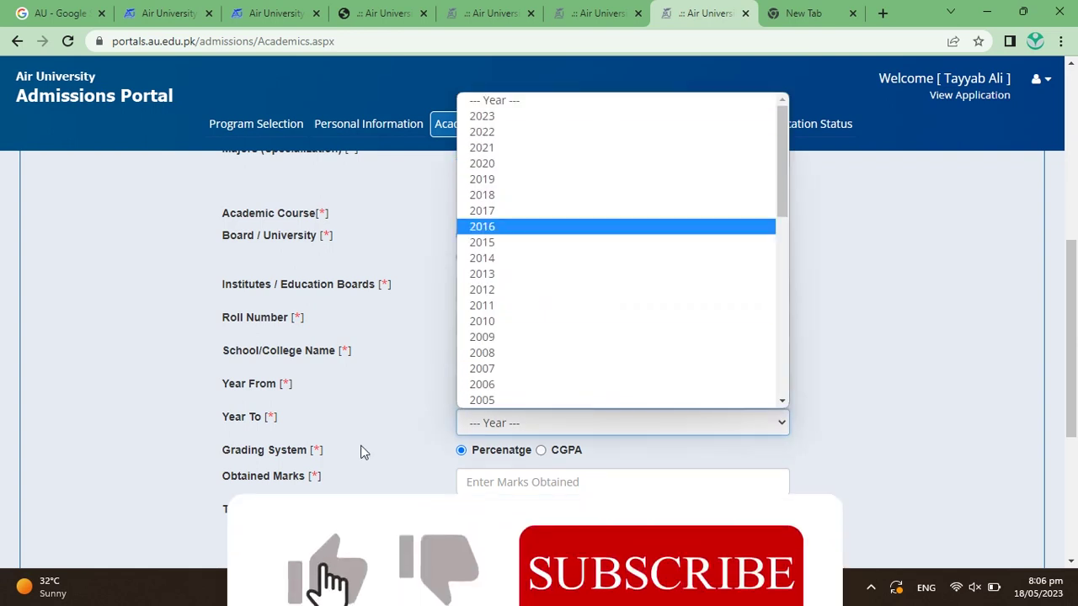
pyautogui.scroll(-1, 357, 429)
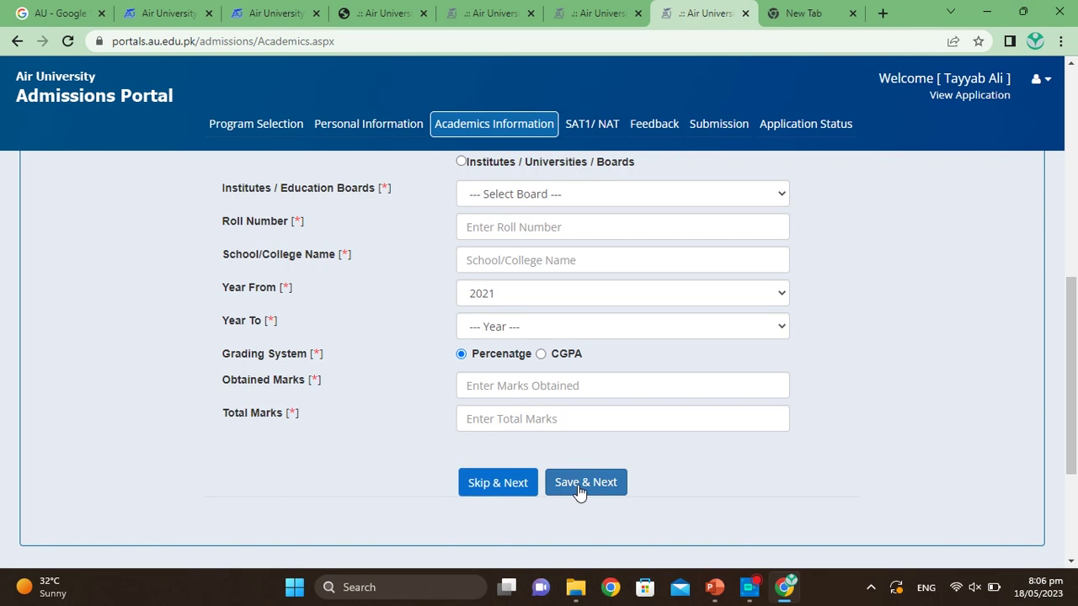
# Step: Set the academic record's degree level to HSSC (Intermediate), the certificate name to F.Sc and the majors to Pre-Medical
pyautogui.scroll(5, 921, 258)
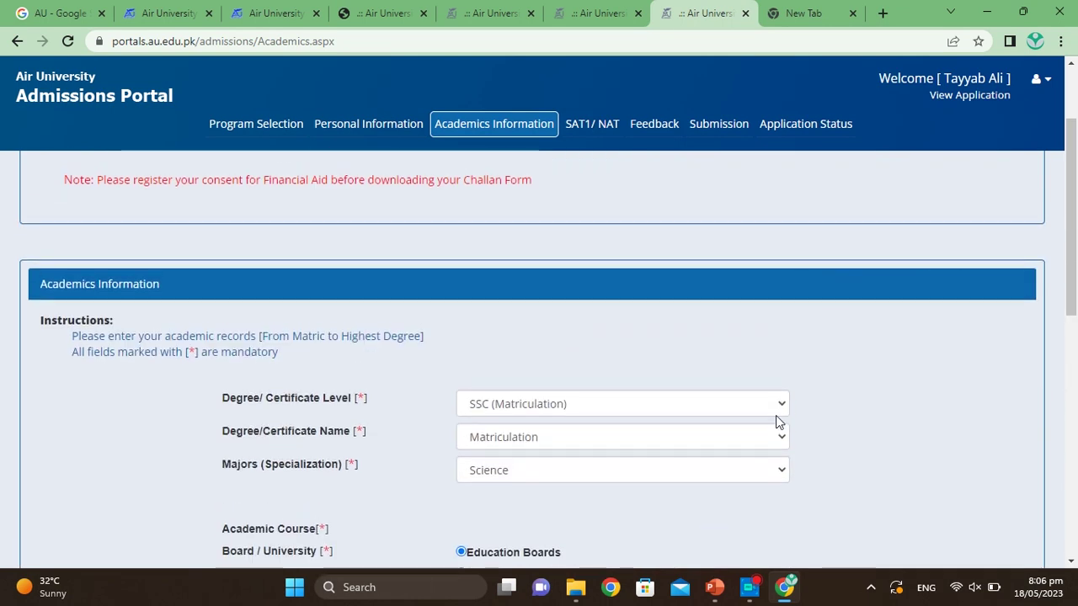
pyautogui.click(777, 410)
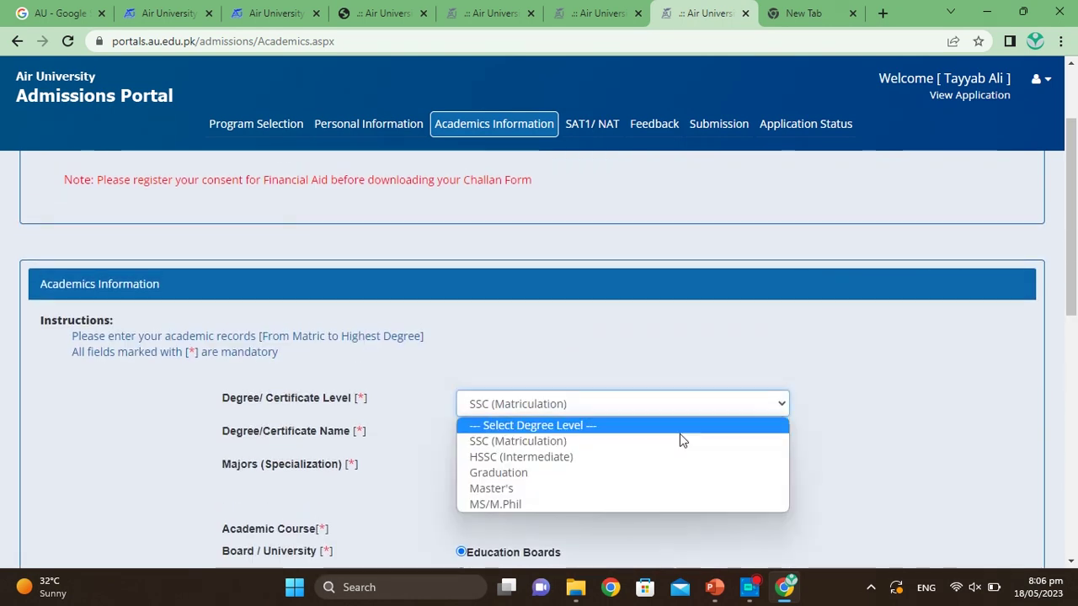
pyautogui.click(587, 456)
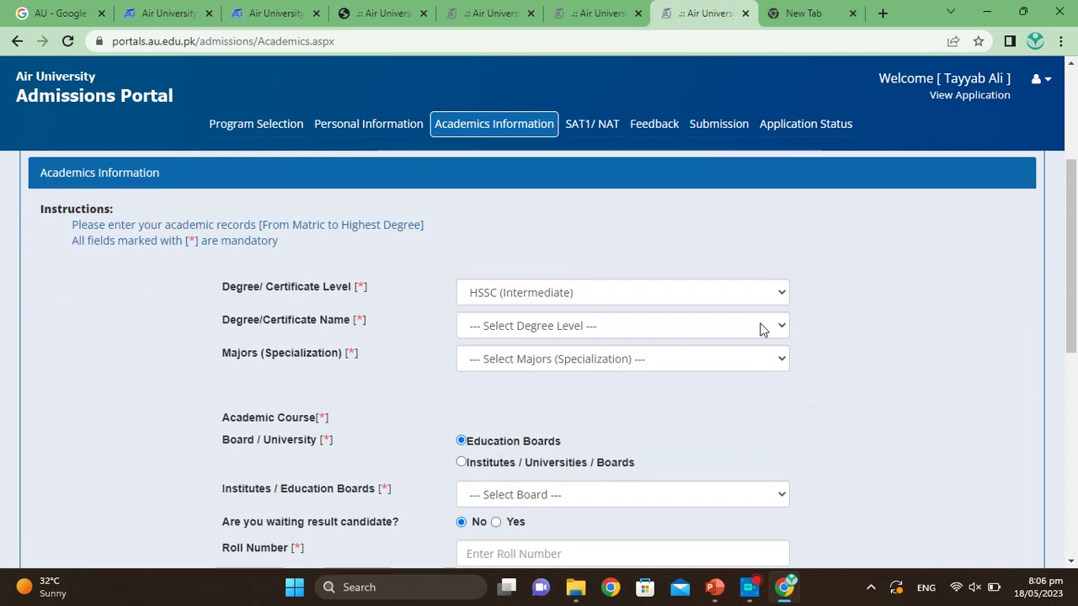
pyautogui.click(760, 328)
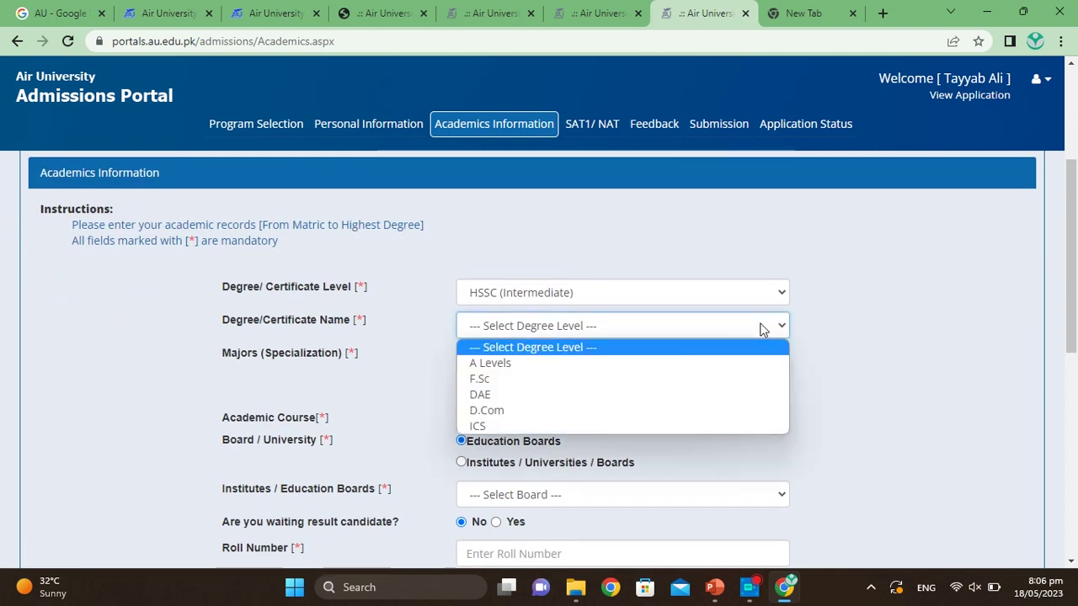
pyautogui.click(506, 385)
pyautogui.click(553, 361)
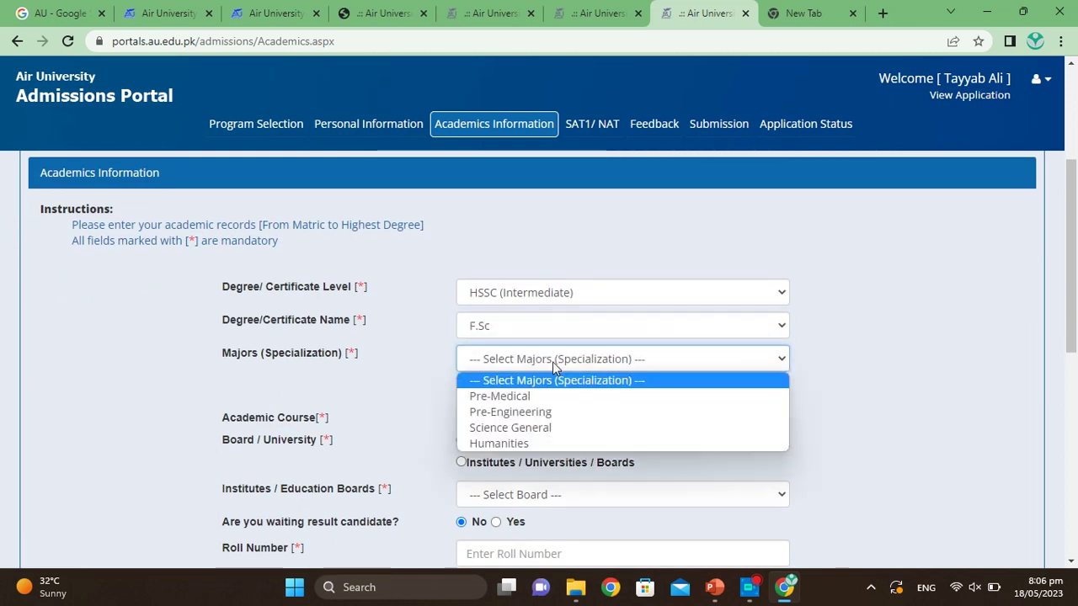
pyautogui.click(511, 397)
pyautogui.scroll(-2, 510, 397)
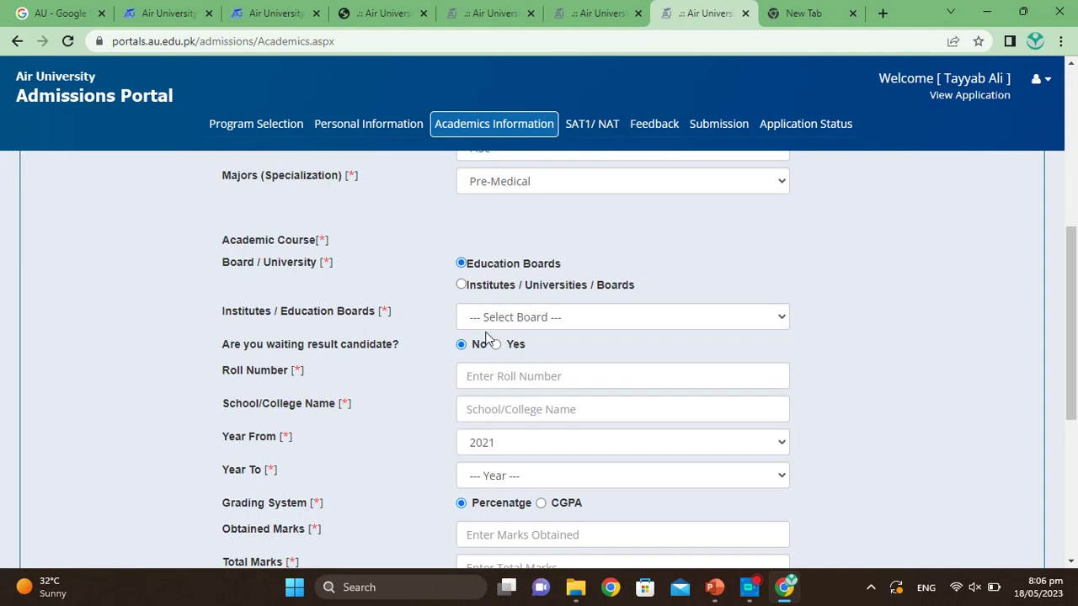
pyautogui.scroll(-2, 474, 448)
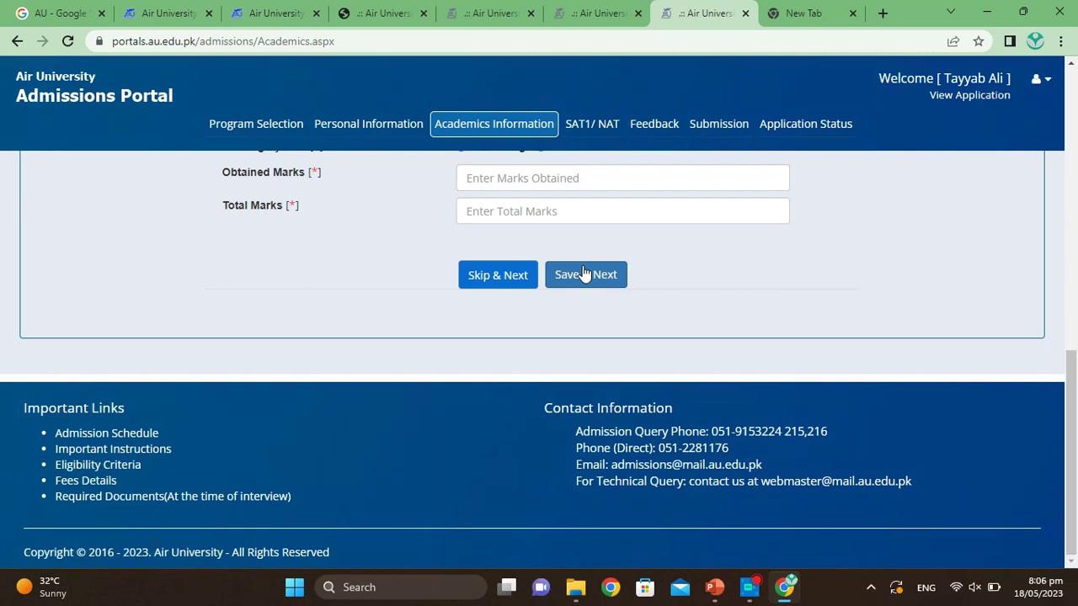
# Step: Go to the SAT1/NAT information and set the test type to UET
pyautogui.click(579, 125)
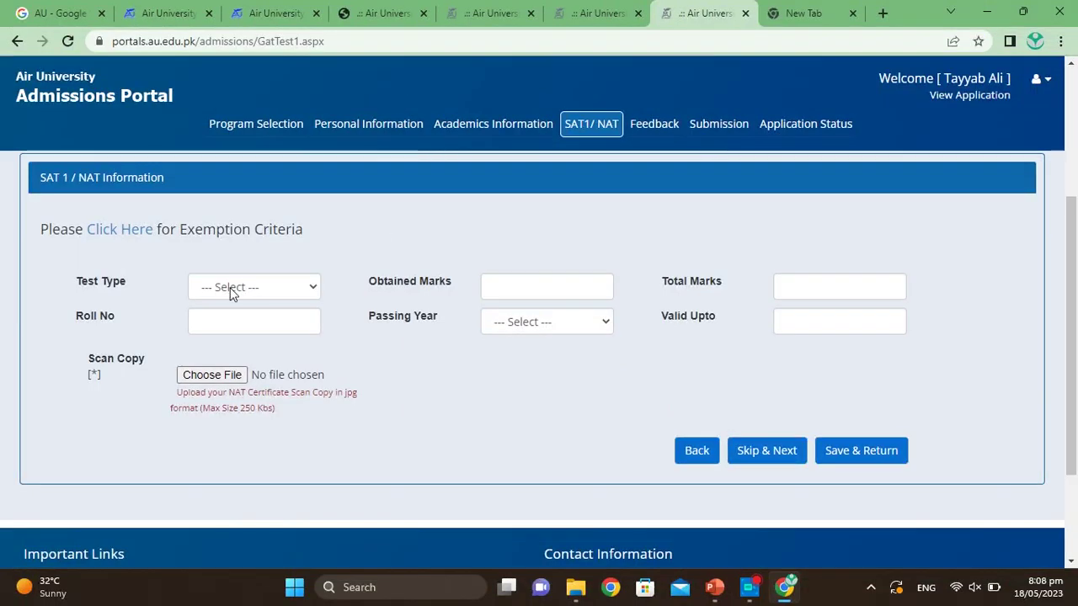
pyautogui.click(313, 292)
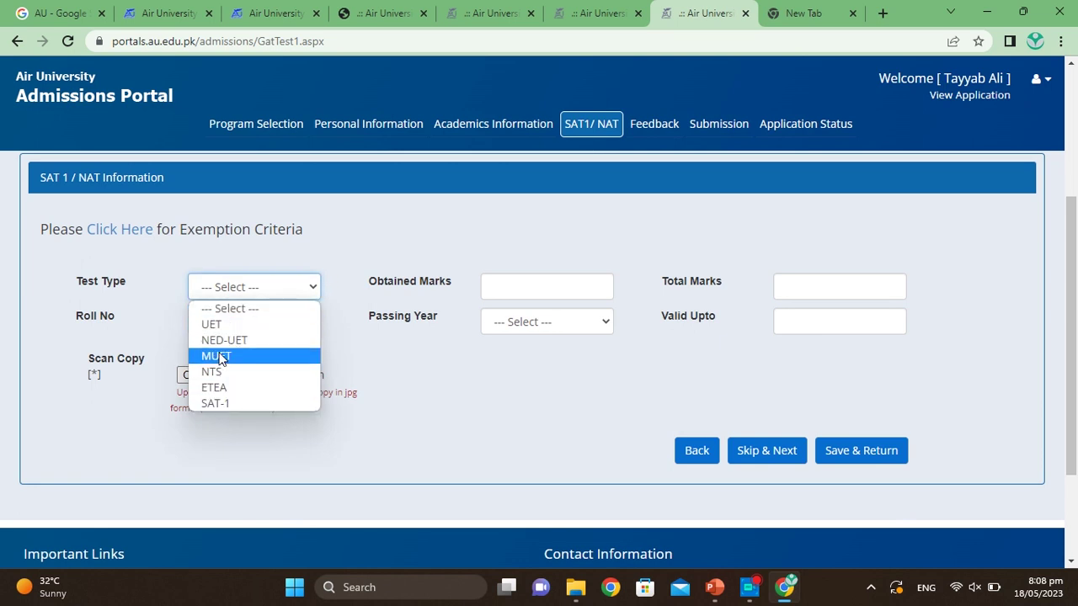
pyautogui.click(229, 328)
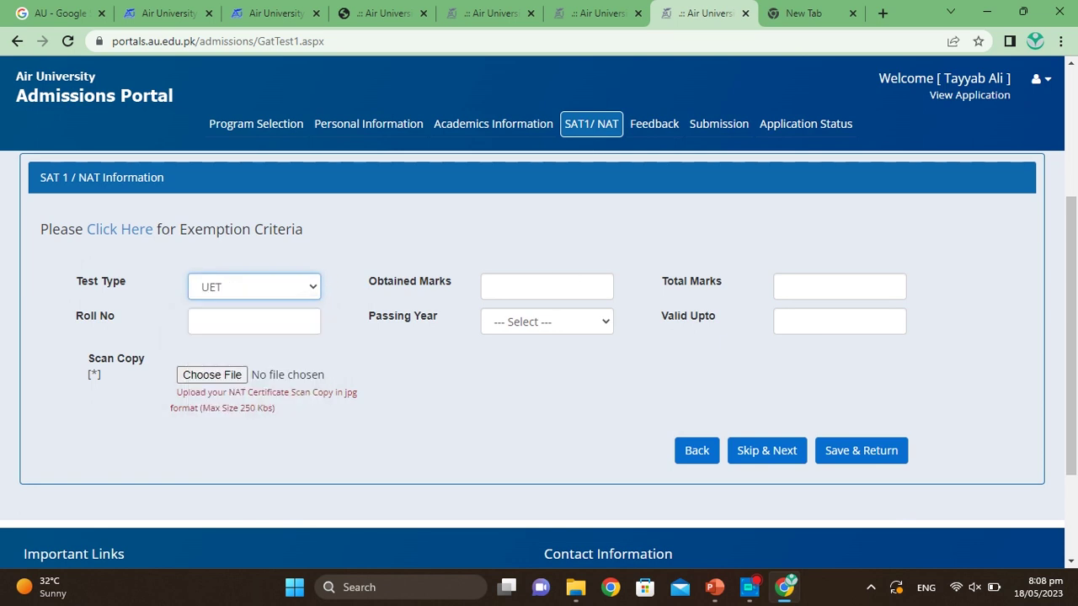
# Step: Examine the obtained marks, roll number, passing year and validity date fields of the entry test without filling them in
pyautogui.click(529, 285)
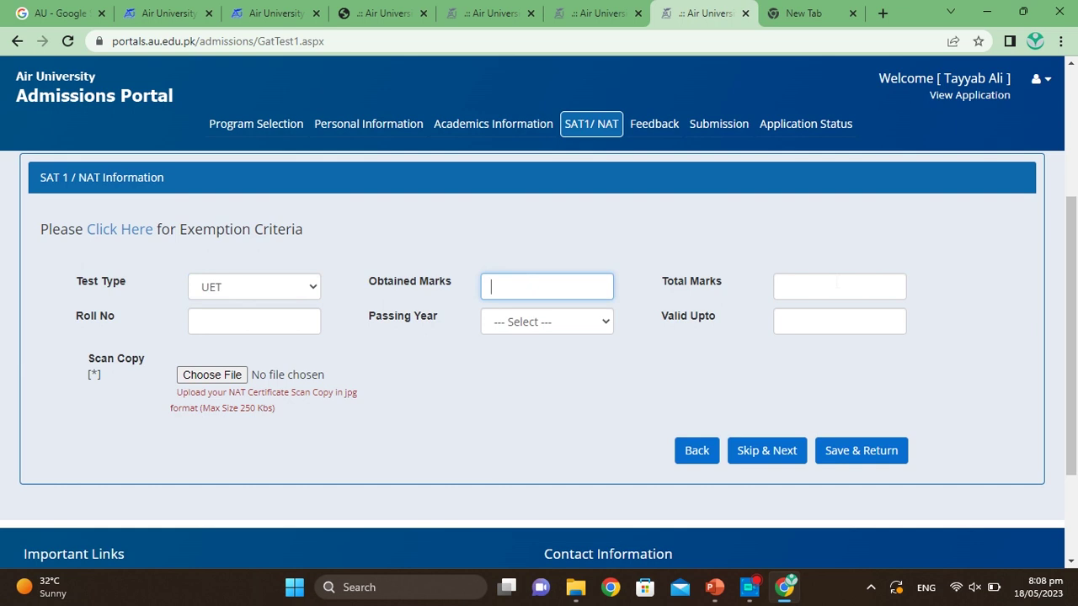
pyautogui.click(271, 325)
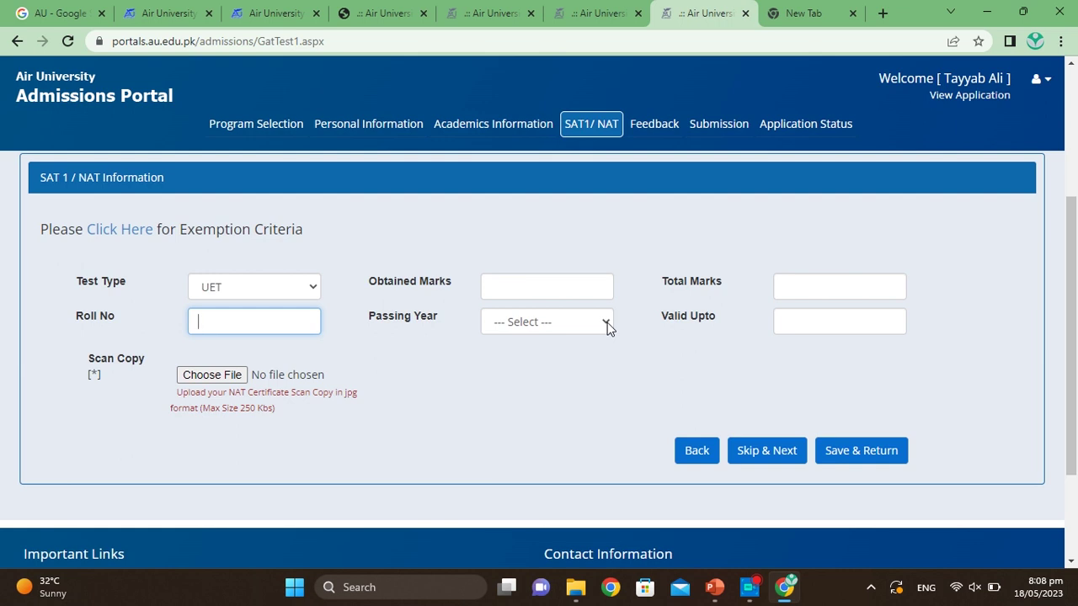
pyautogui.click(607, 326)
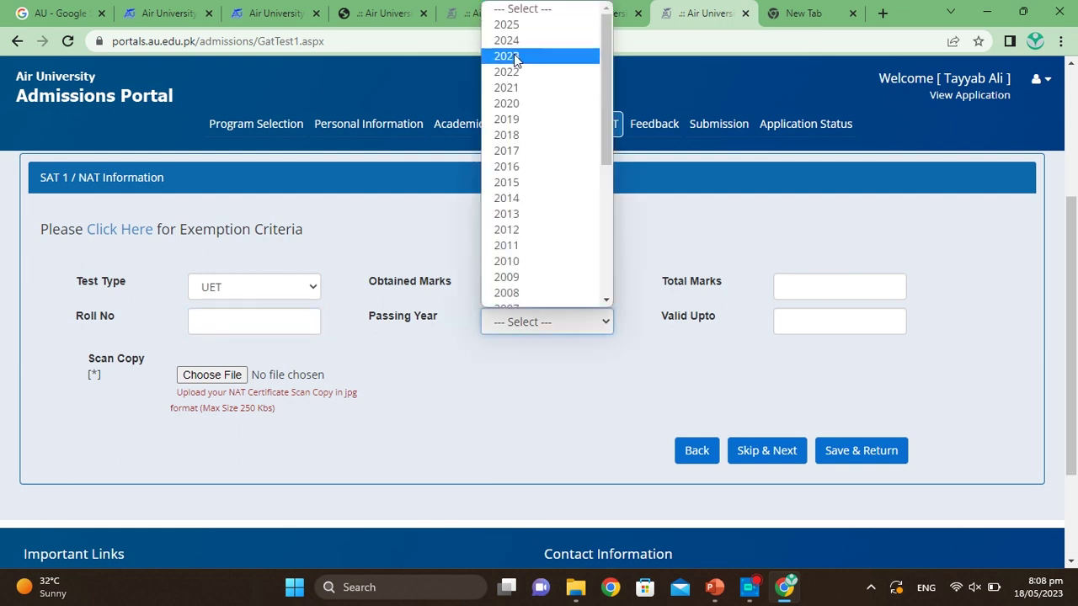
pyautogui.click(801, 335)
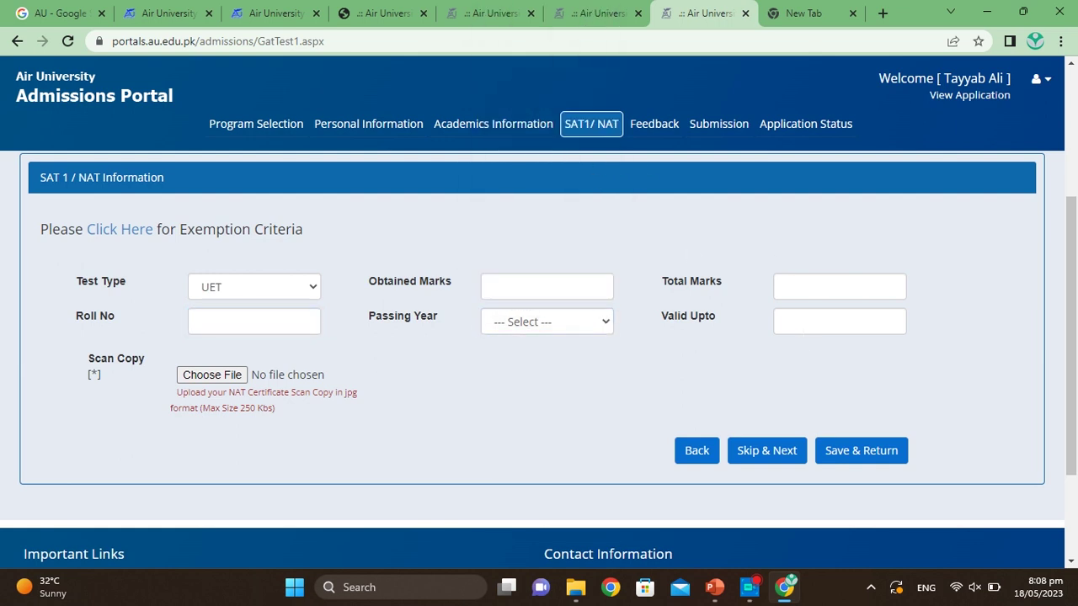
pyautogui.click(783, 321)
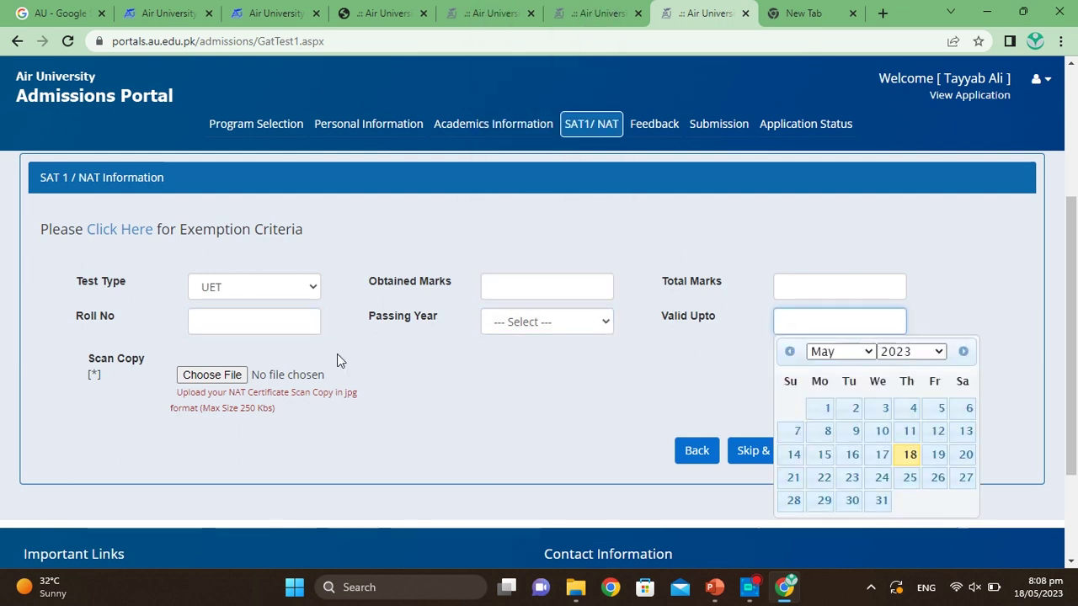
pyautogui.click(232, 389)
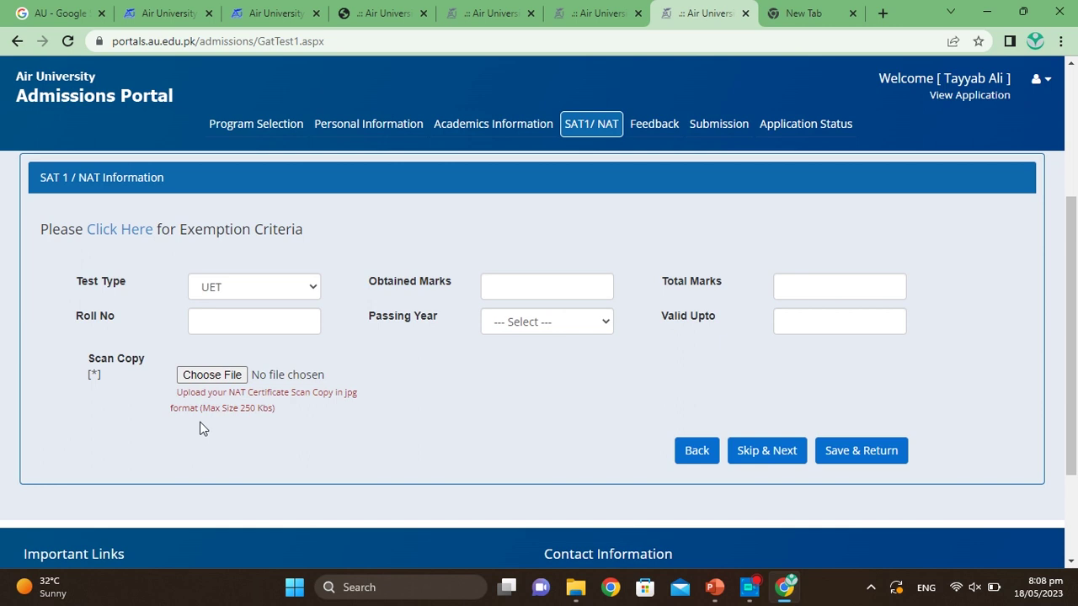
# Step: Check the other test type options and browse the Documents folder for the NAT certificate scan without choosing a file
pyautogui.click(312, 282)
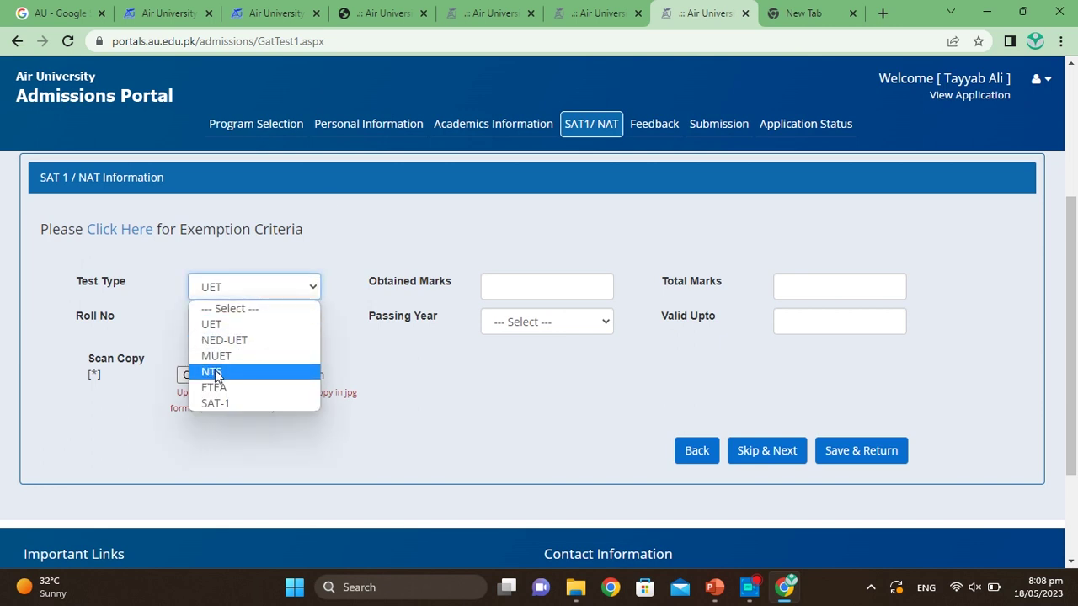
pyautogui.click(213, 432)
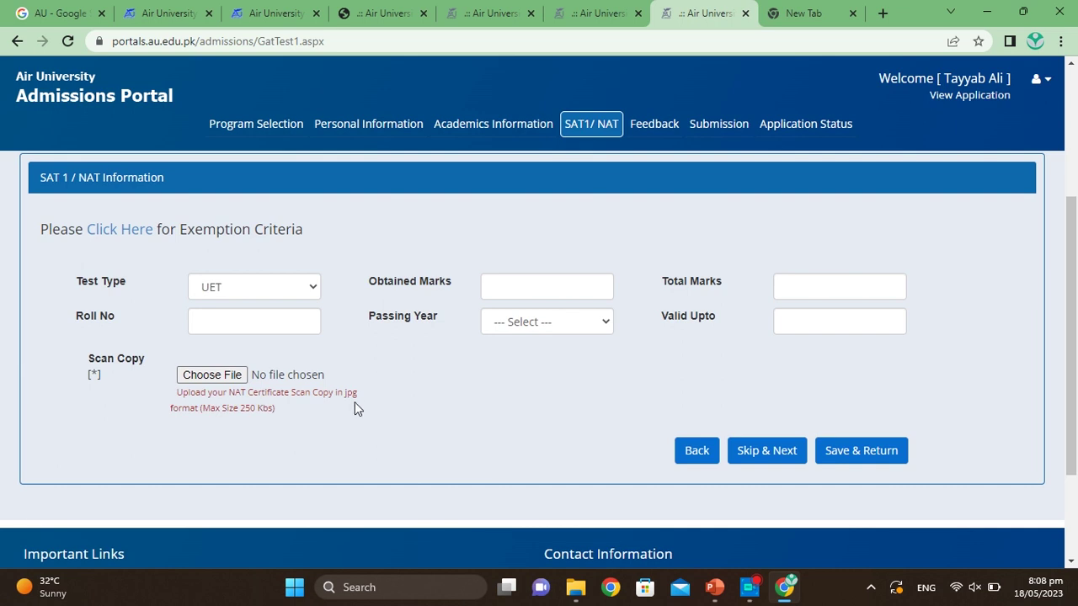
pyautogui.click(213, 379)
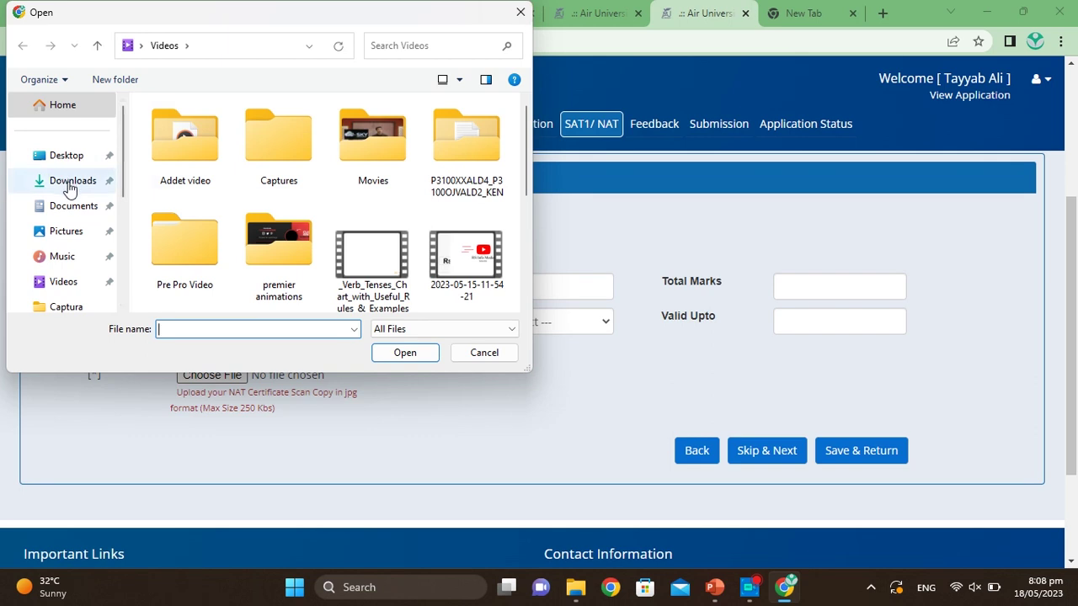
pyautogui.click(60, 207)
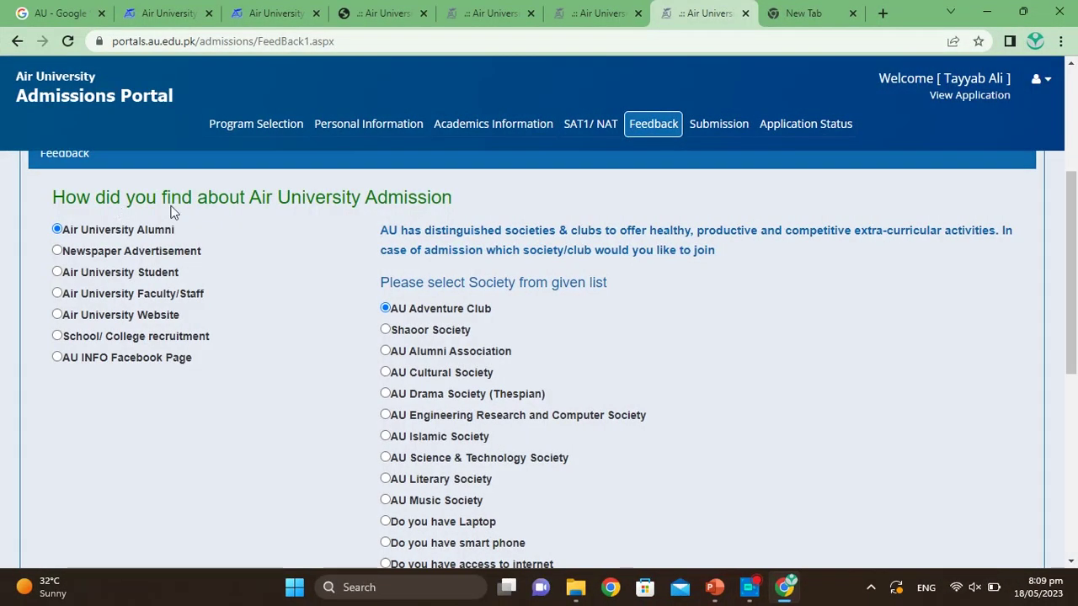
# Step: Review the feedback questions, society list and recommendations box, then go to the application's Submission section
pyautogui.scroll(-3, 306, 290)
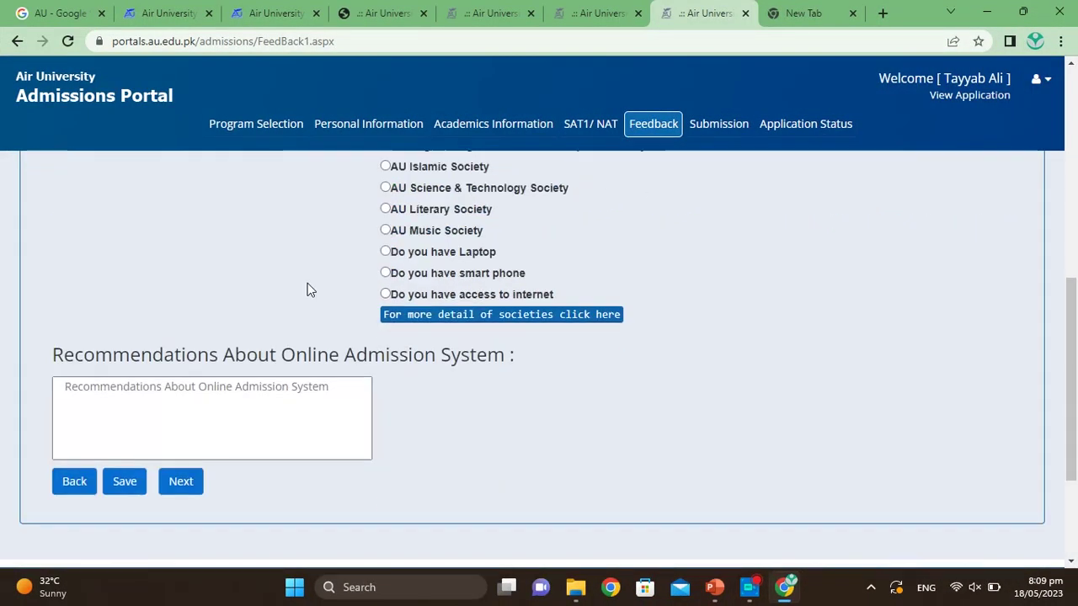
pyautogui.scroll(-2, 306, 289)
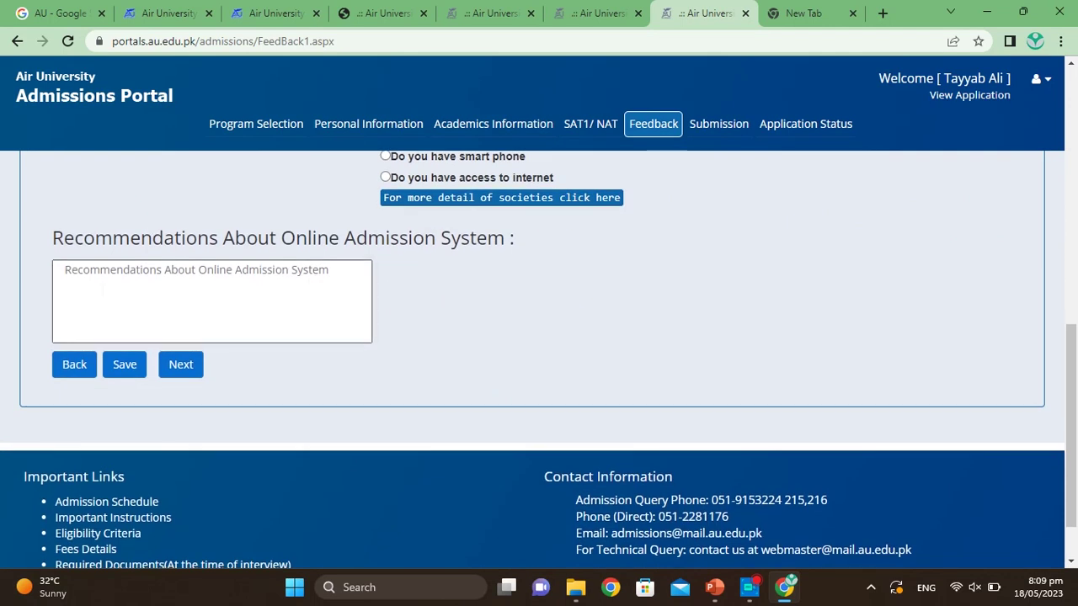
pyautogui.click(711, 125)
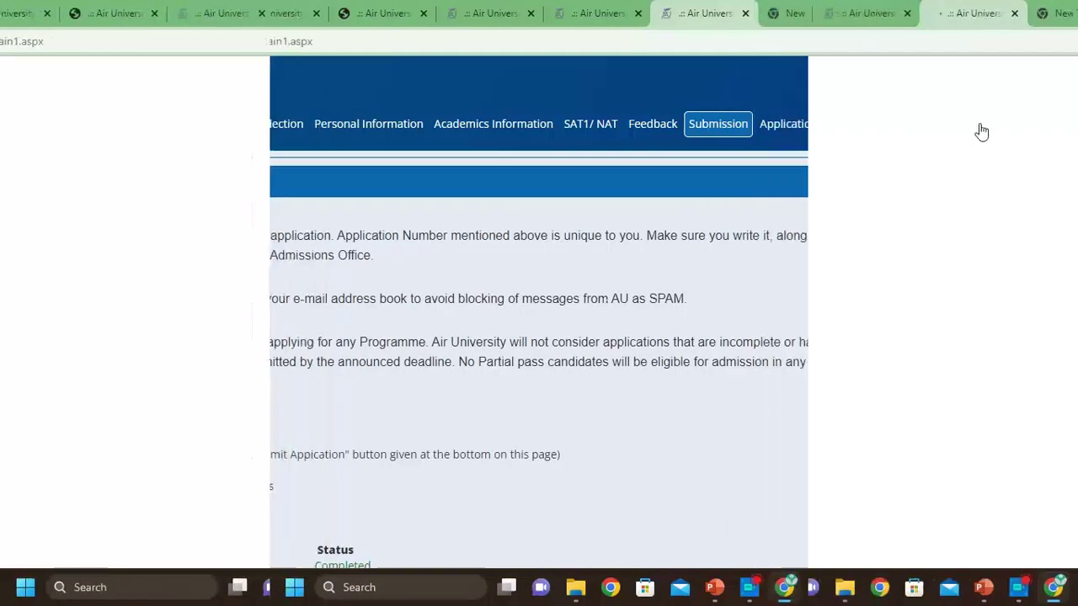
# Step: Review the Submission section's completion status of each part, the declaration text, and the submit and print options without submitting
pyautogui.scroll(-2, 500, 354)
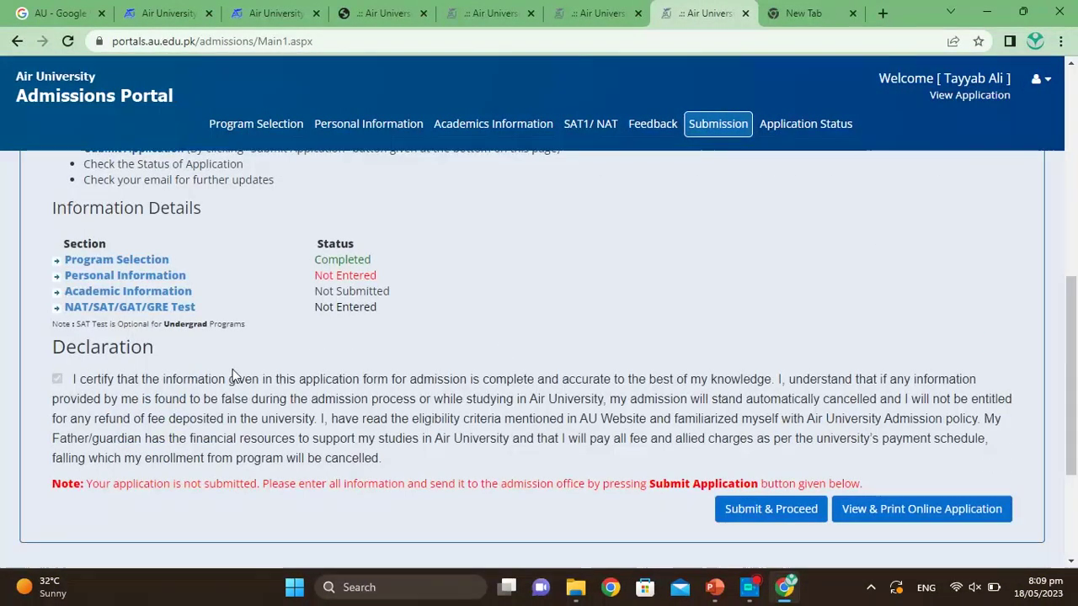
pyautogui.scroll(-2, 233, 376)
pyautogui.scroll(2, 233, 373)
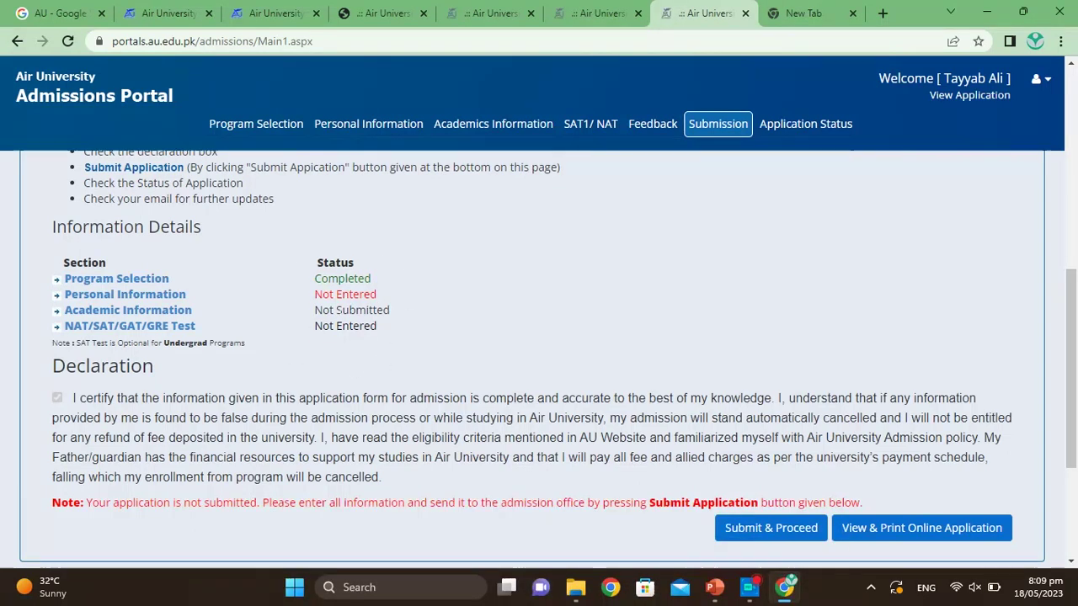
pyautogui.scroll(-1, 343, 311)
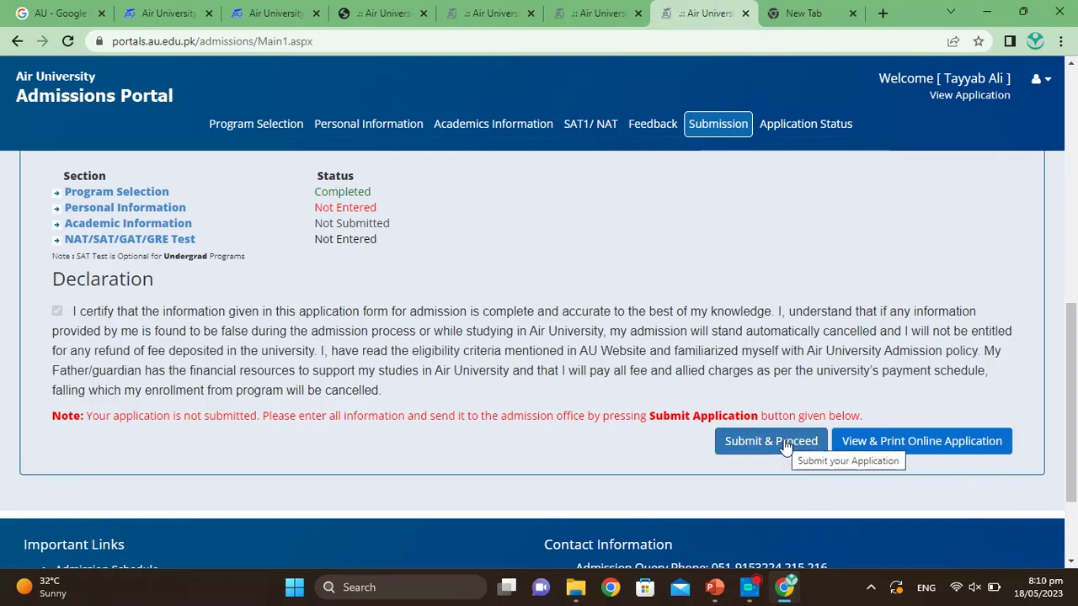
pyautogui.scroll(-2, 785, 446)
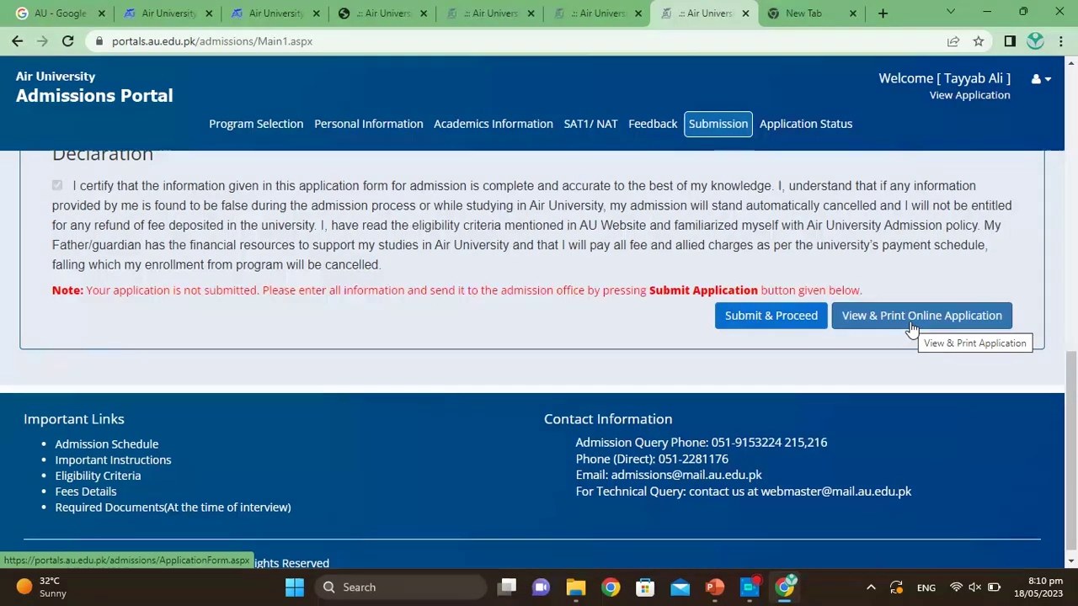
# Step: Check the Application Status section, open its Bank Detail information and read through the processing fee and challan instructions
pyautogui.click(830, 124)
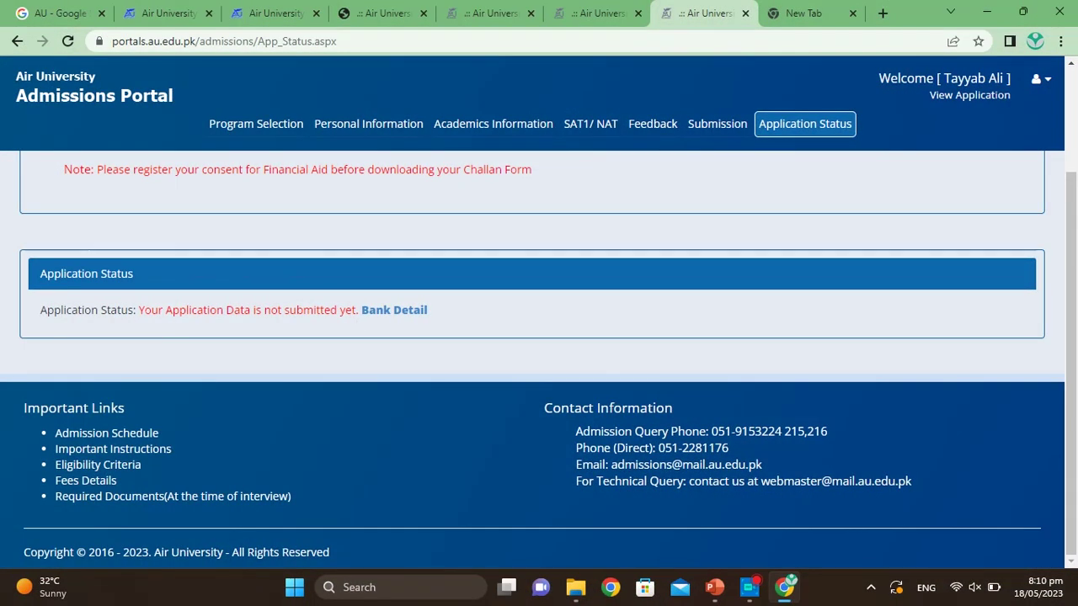
pyautogui.moveTo(139, 309); pyautogui.dragTo(435, 315)
pyautogui.click(437, 316)
pyautogui.click(388, 313)
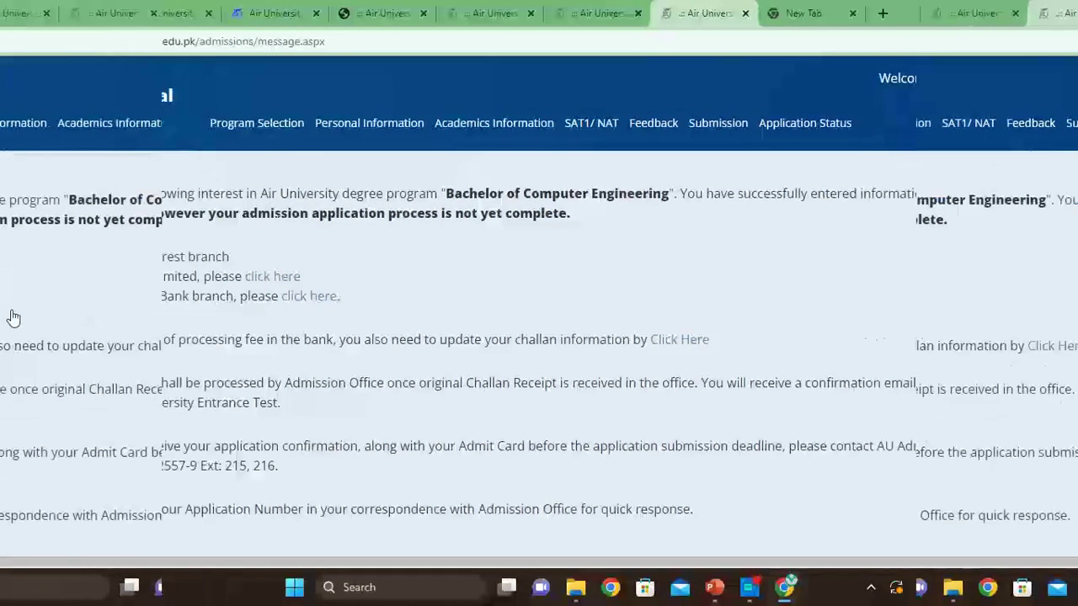
pyautogui.scroll(-3, 227, 416)
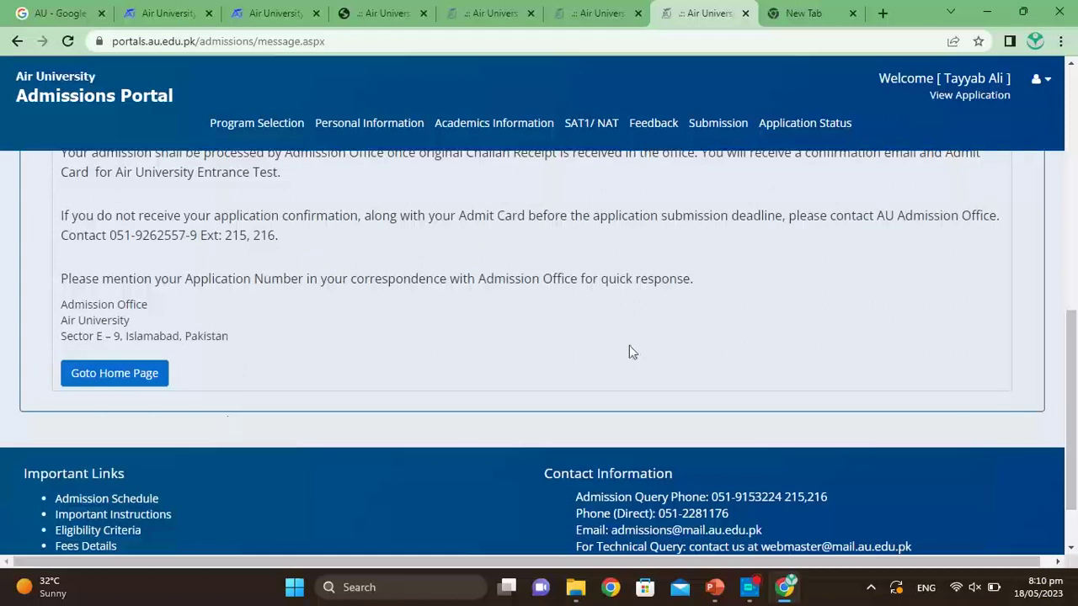